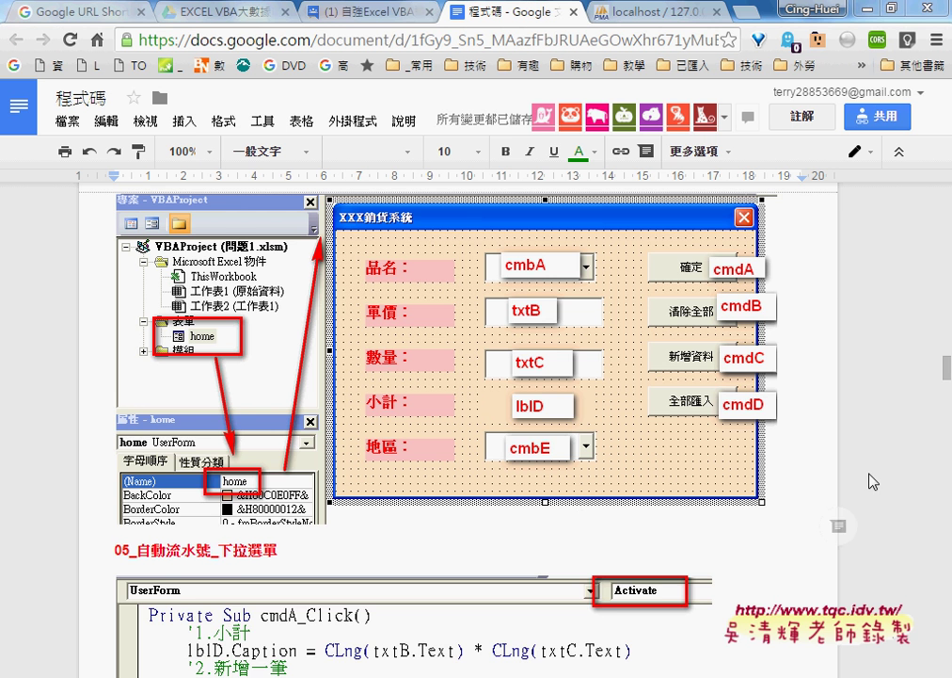
# - Scroll the Google Doc to the 自動流水號_表單畫面 heading and its sales-form screenshot
pyautogui.scroll(3, 809, 466)
pyautogui.scroll(-2, 827, 469)
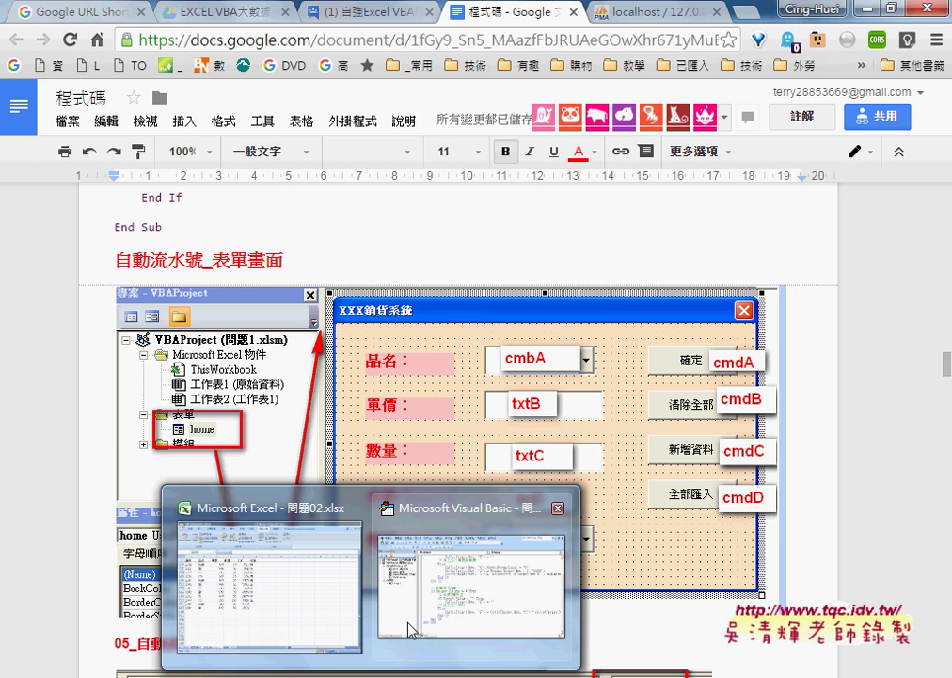
# - Insert a blank UserForm1 into the 問題02.xlsx project and close the toolbox
pyautogui.click(471, 574)
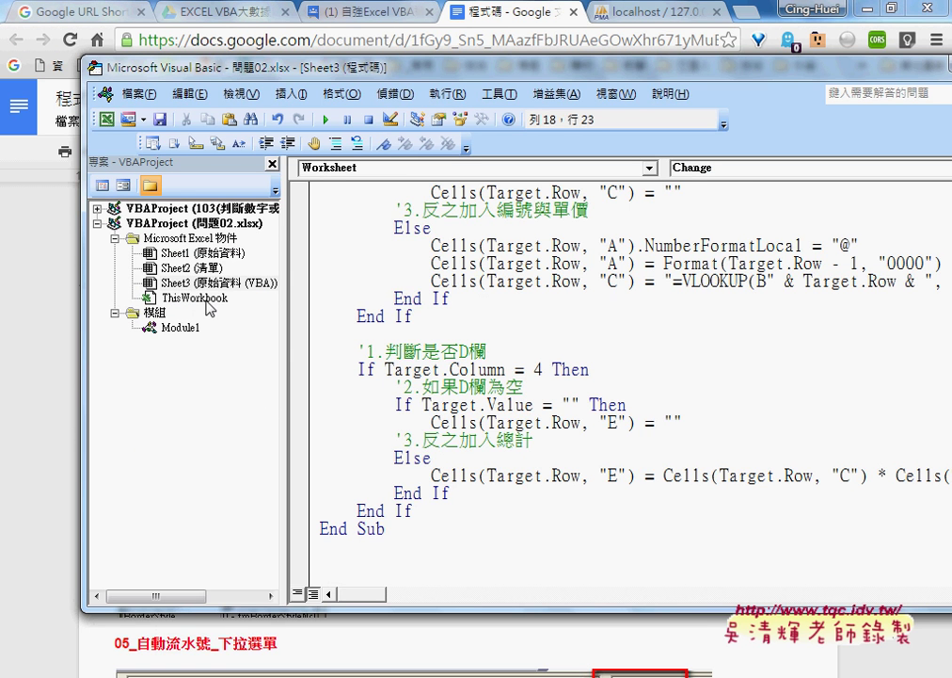
pyautogui.moveTo(193, 62); pyautogui.dragTo(380, 84)
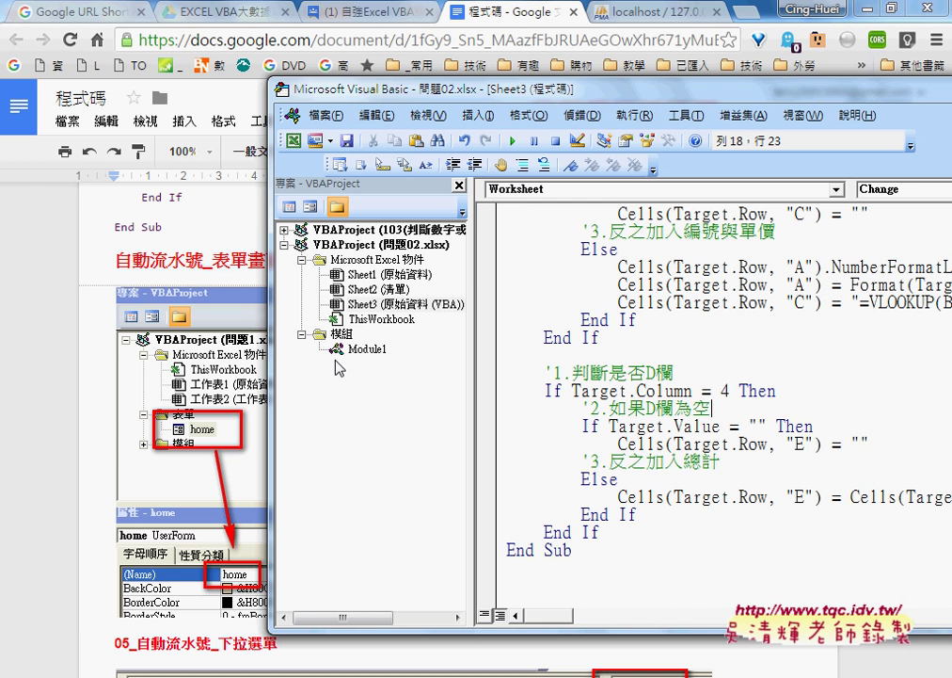
pyautogui.rightClick(377, 289)
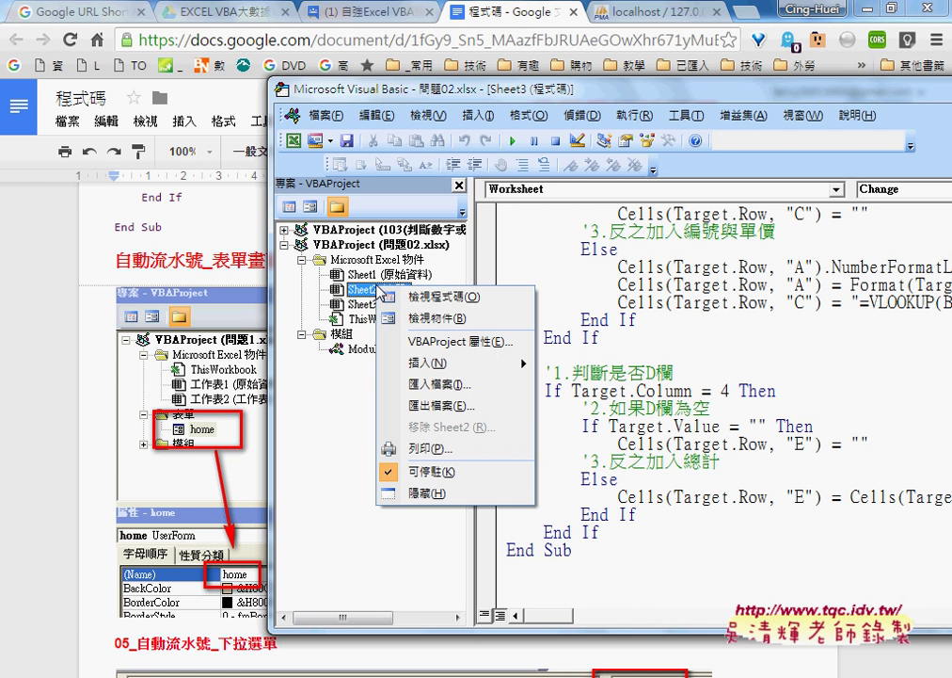
pyautogui.moveTo(419, 369)
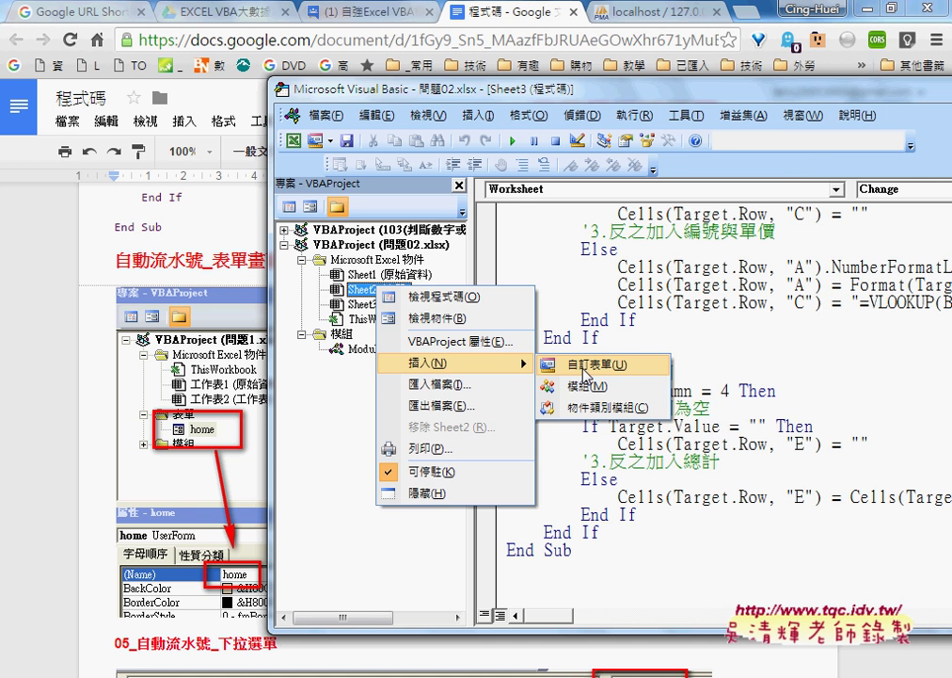
pyautogui.click(587, 373)
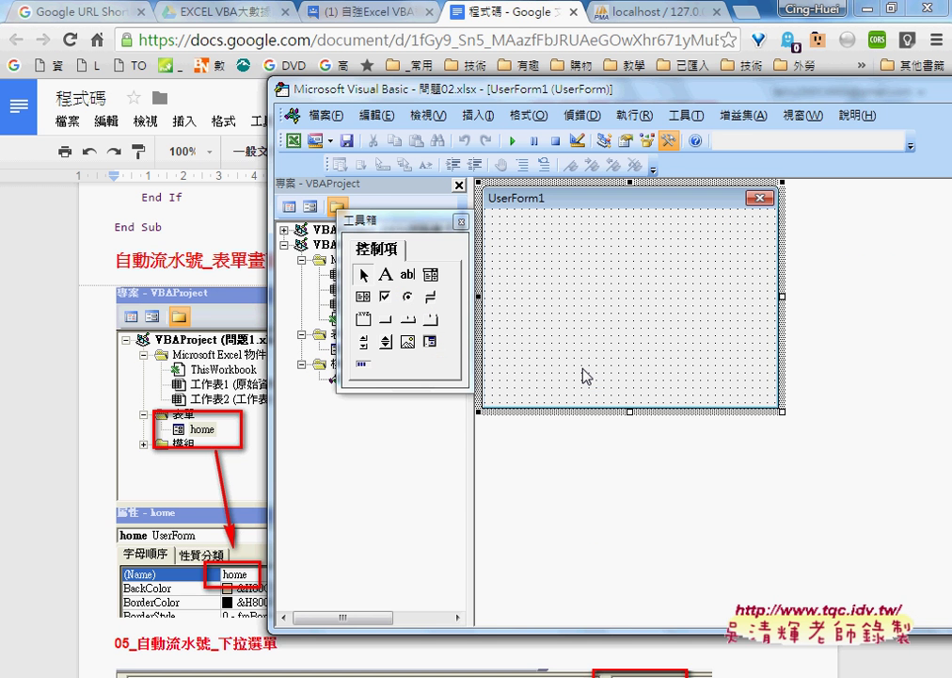
pyautogui.moveTo(410, 233); pyautogui.dragTo(841, 224)
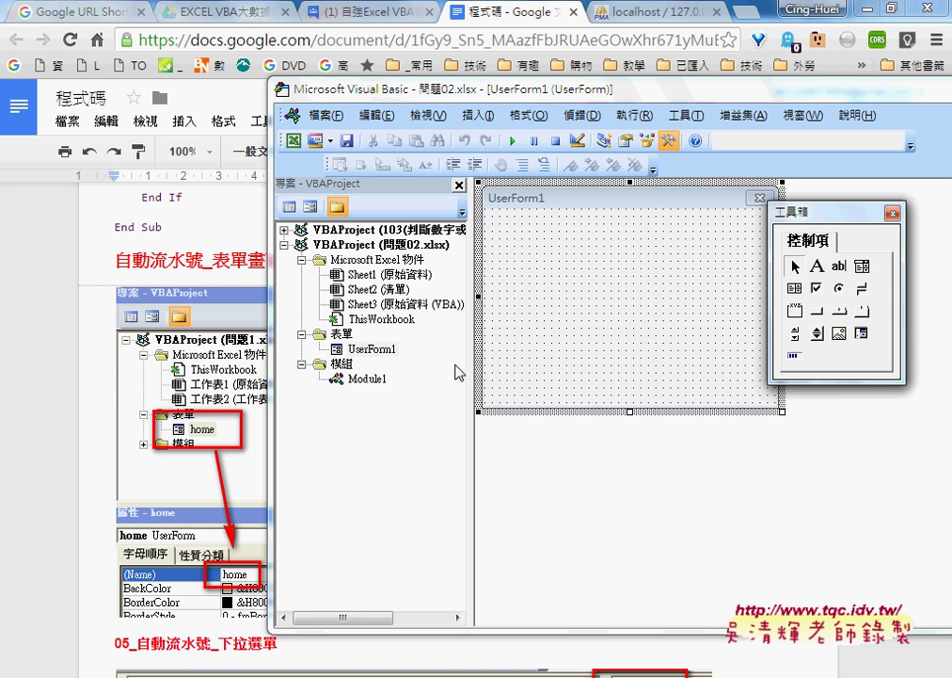
pyautogui.click(373, 349)
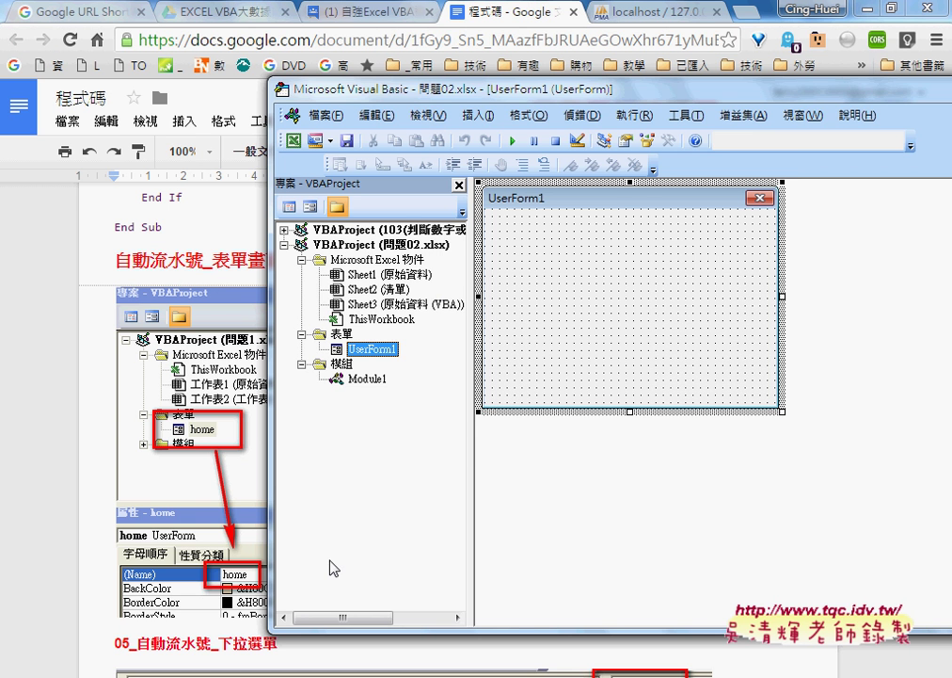
pyautogui.click(429, 115)
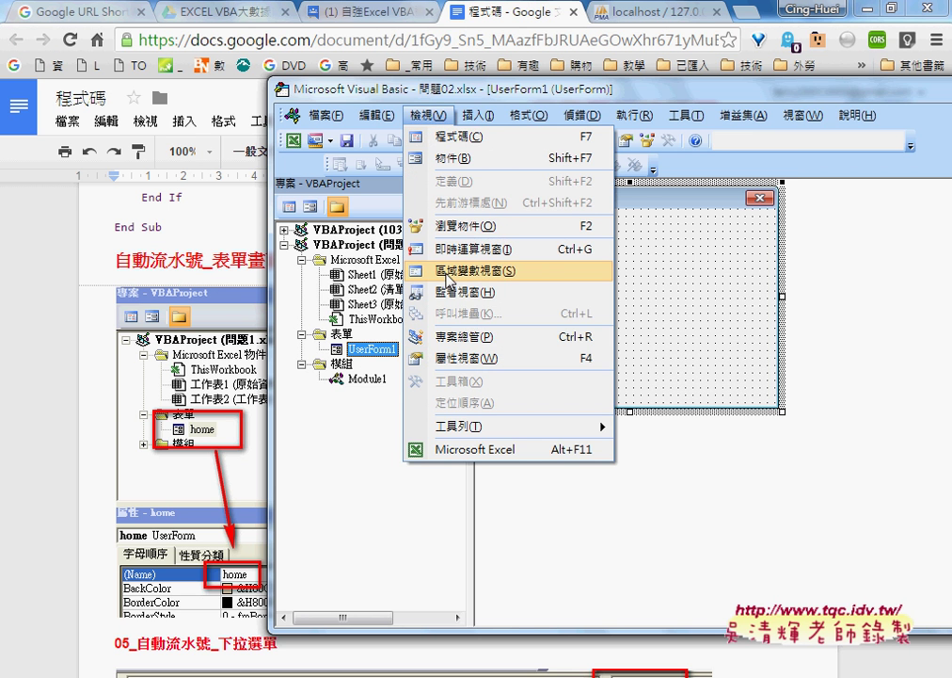
# - Change UserForm1's (Name) property to home in the Properties window
pyautogui.click(465, 361)
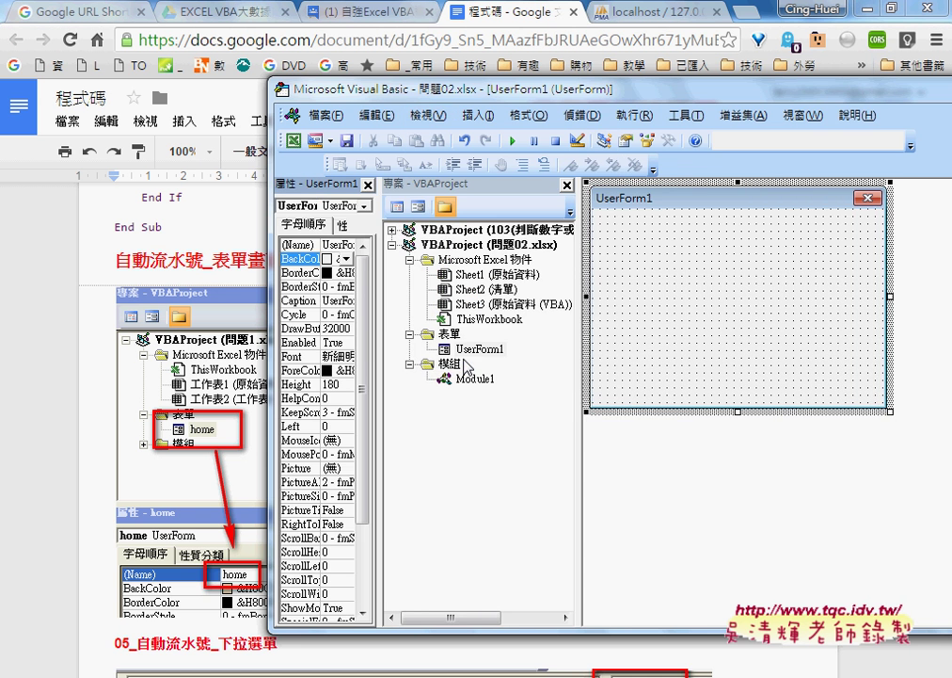
pyautogui.moveTo(373, 357); pyautogui.dragTo(425, 361)
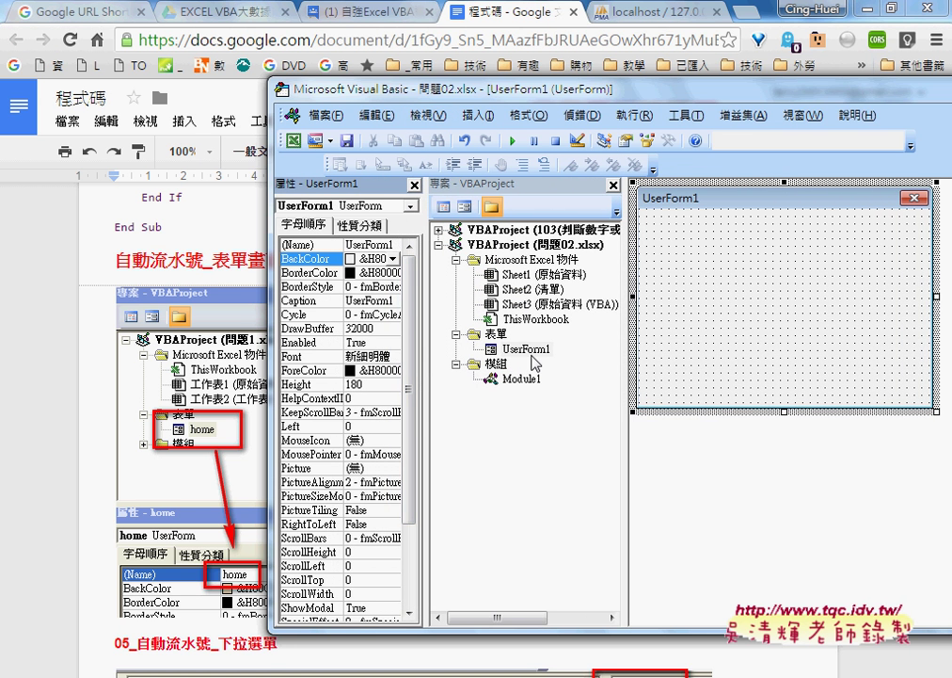
pyautogui.click(529, 350)
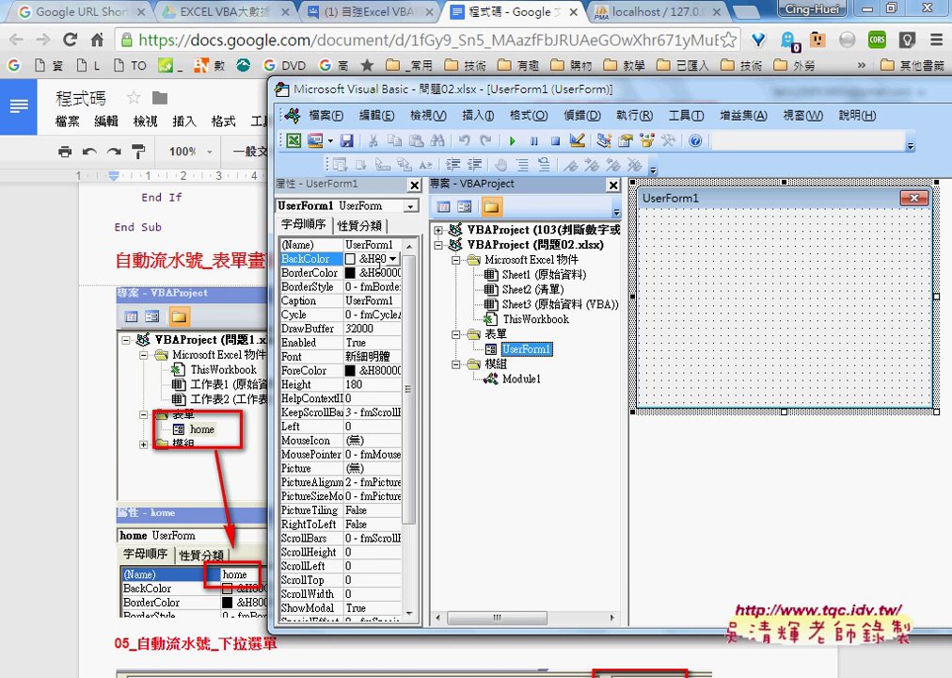
pyautogui.click(346, 246)
pyautogui.doubleClick(350, 244)
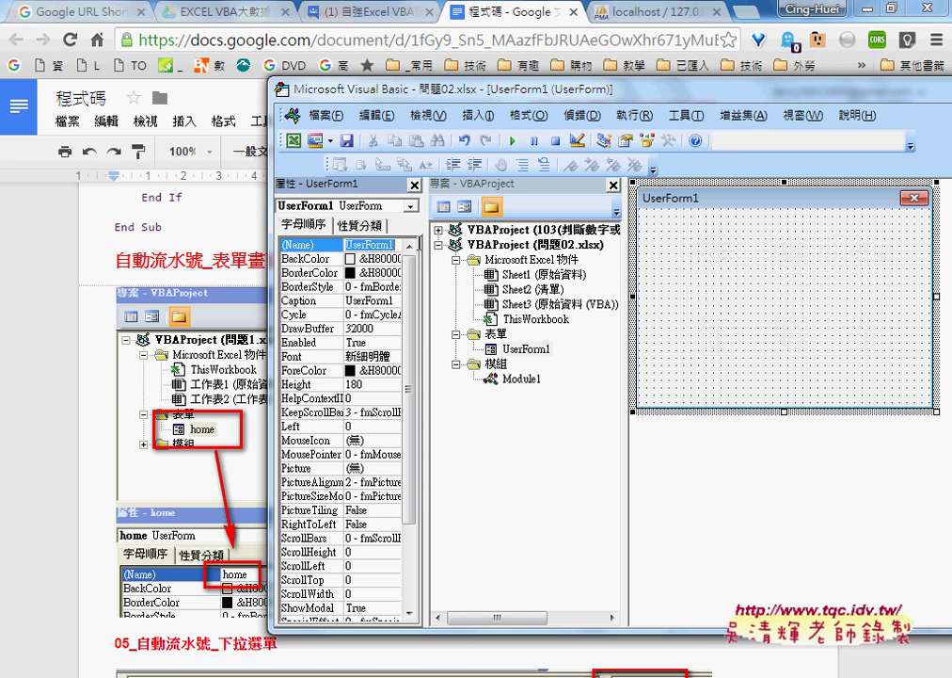
pyautogui.write('h')
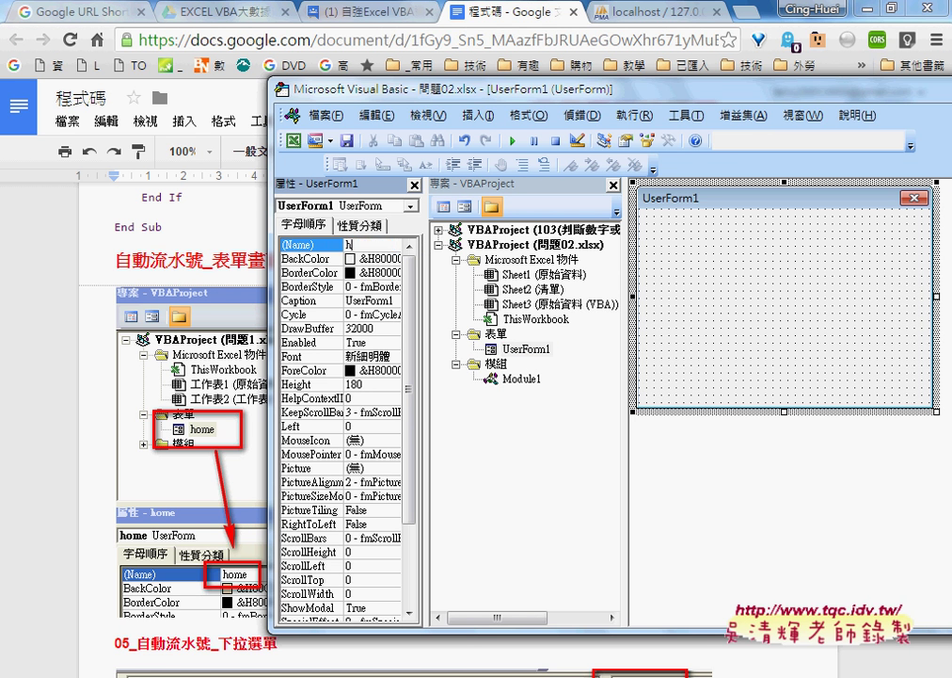
pyautogui.write('ome')
pyautogui.press('Return')
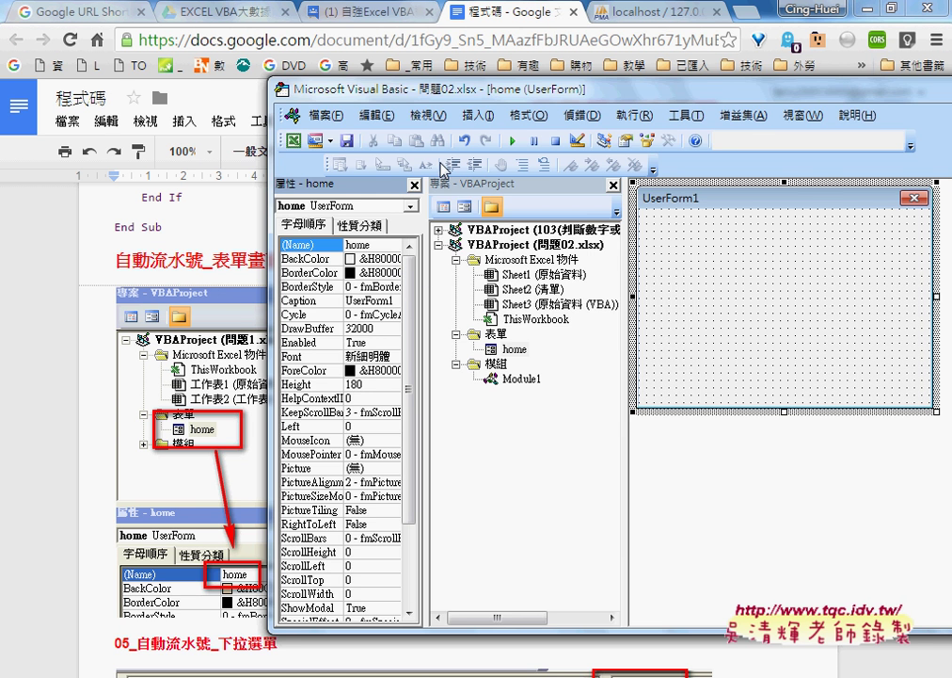
pyautogui.moveTo(452, 92); pyautogui.dragTo(664, 106)
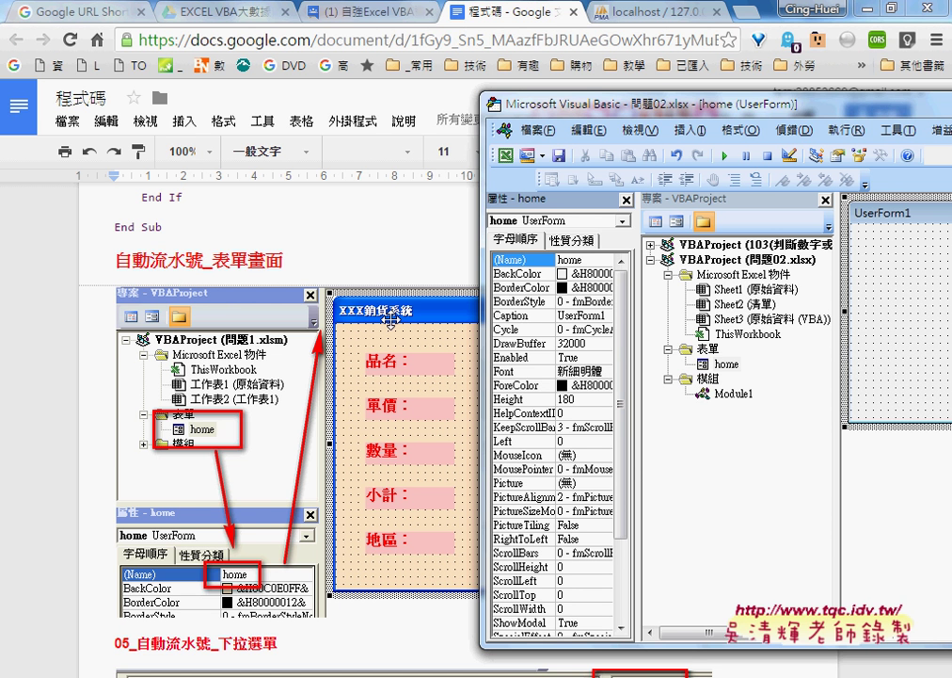
pyautogui.moveTo(390, 303); pyautogui.dragTo(414, 320)
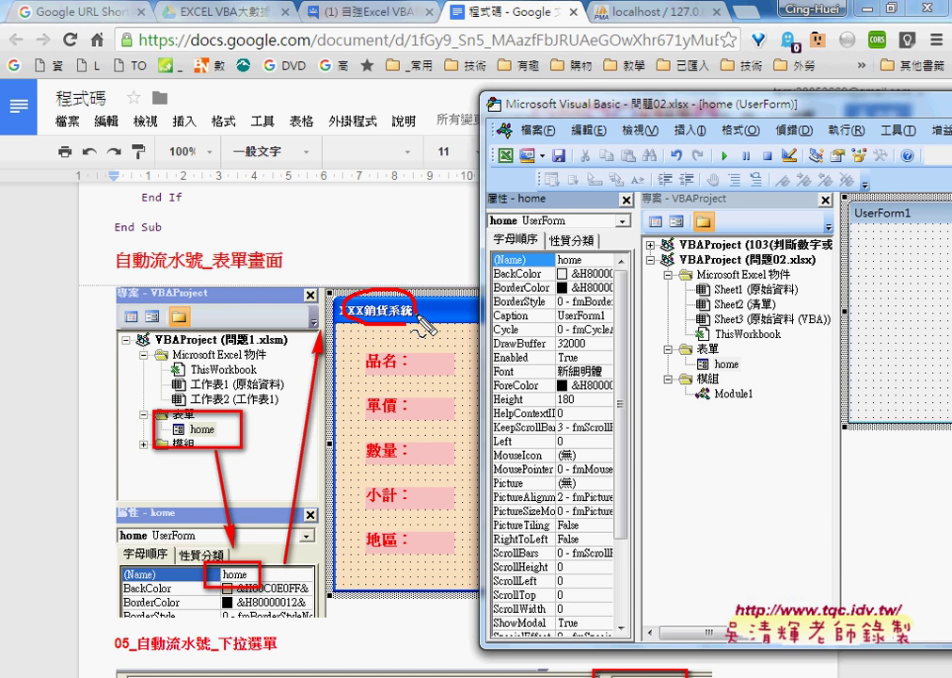
pyautogui.moveTo(527, 328); pyautogui.dragTo(493, 330)
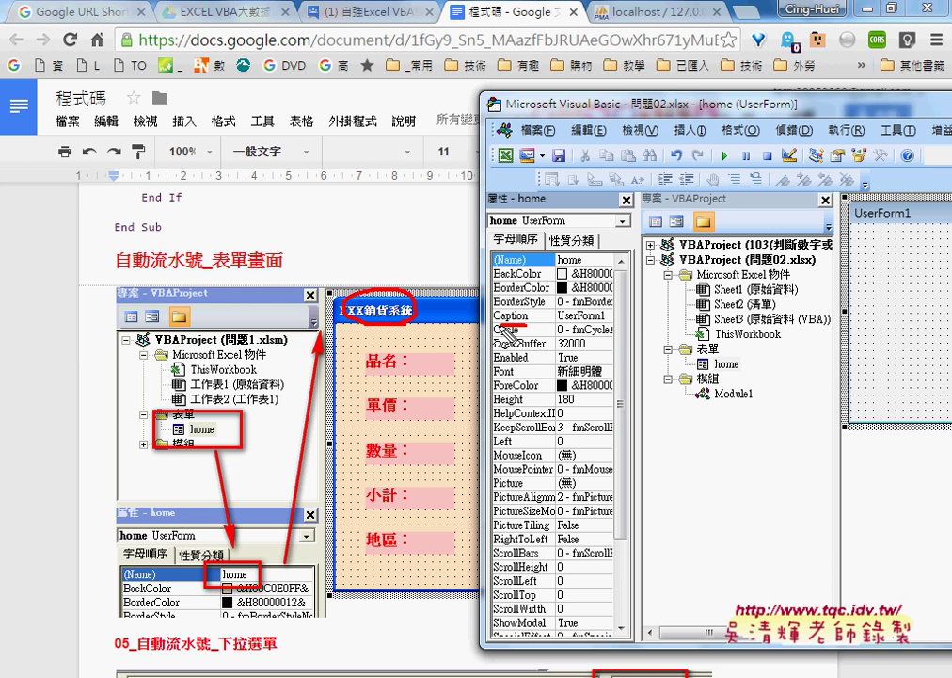
pyautogui.hotkey('ctrl', 'z')
pyautogui.moveTo(414, 310); pyautogui.dragTo(491, 315)
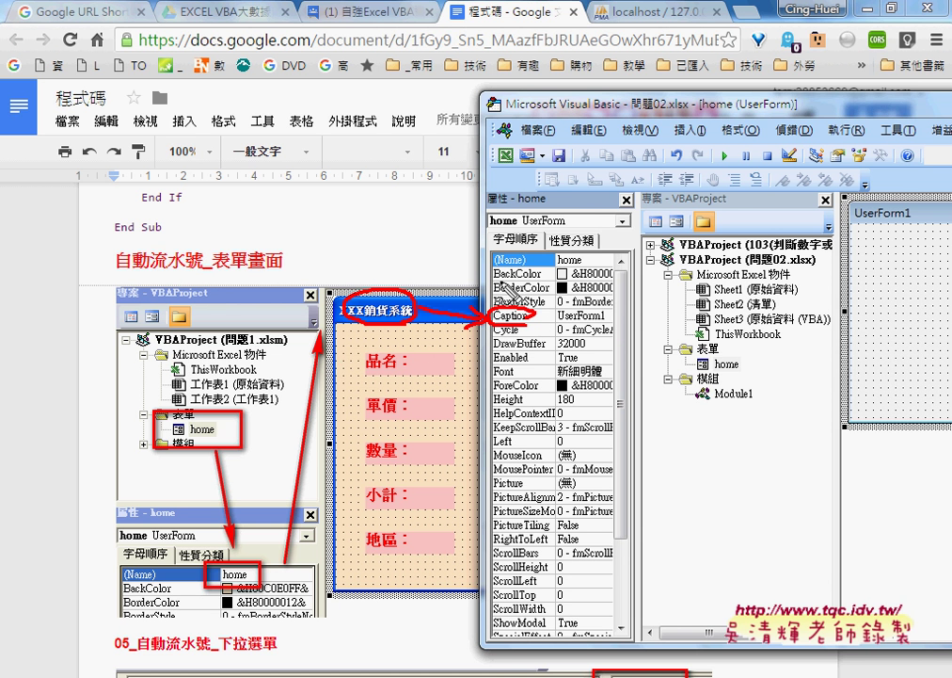
pyautogui.moveTo(527, 280); pyautogui.dragTo(493, 280)
pyautogui.moveTo(419, 329); pyautogui.dragTo(395, 335)
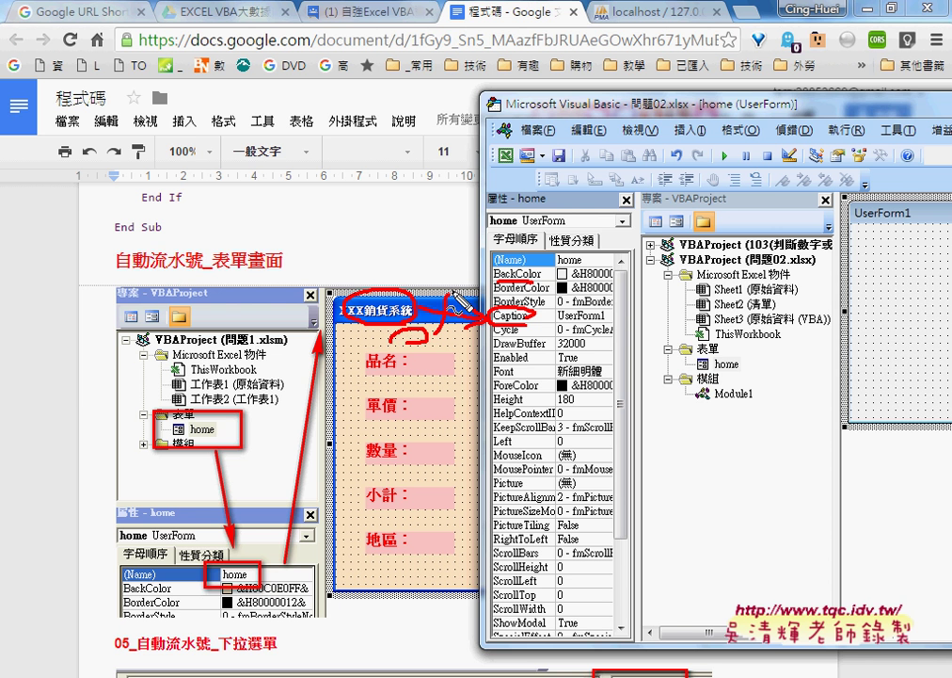
pyautogui.moveTo(453, 310); pyautogui.dragTo(492, 275)
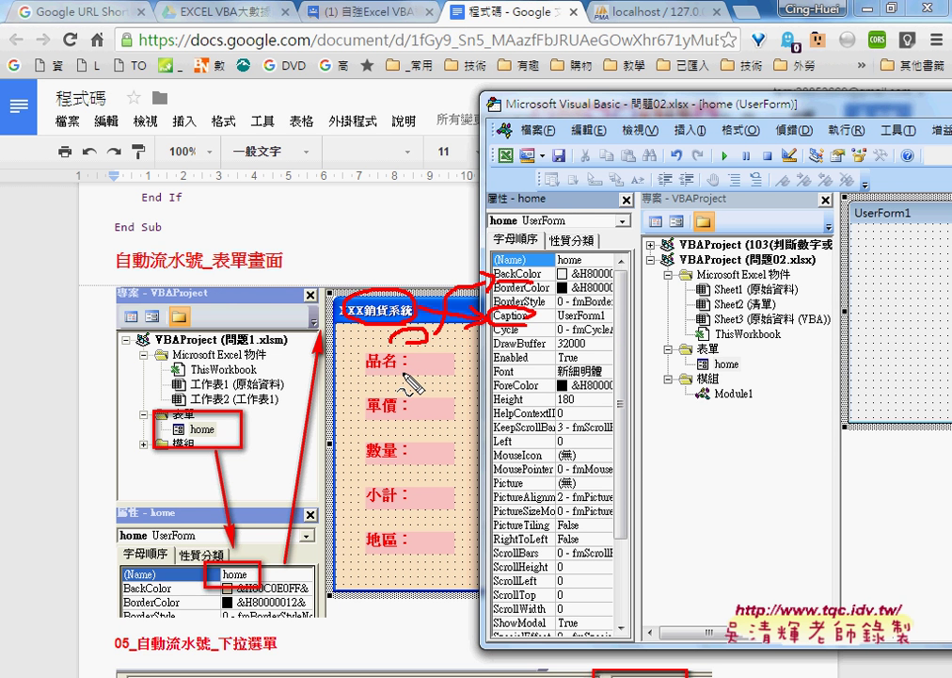
pyautogui.press('Escape')
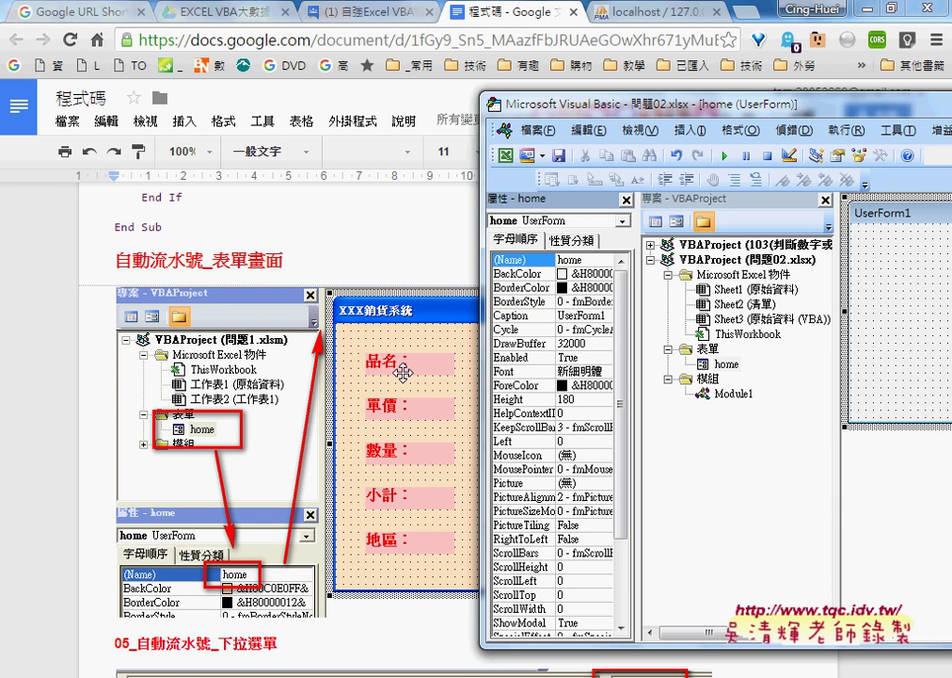
pyautogui.moveTo(520, 97); pyautogui.dragTo(164, 98)
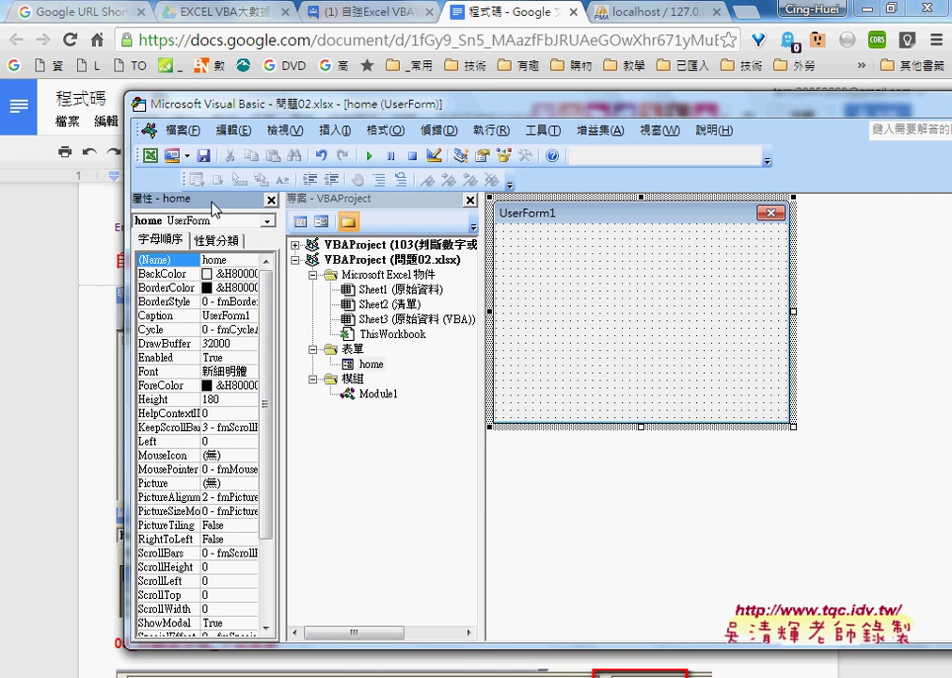
# - Replace the home form's caption UserForm1 with XXX銷貨系統
pyautogui.click(156, 315)
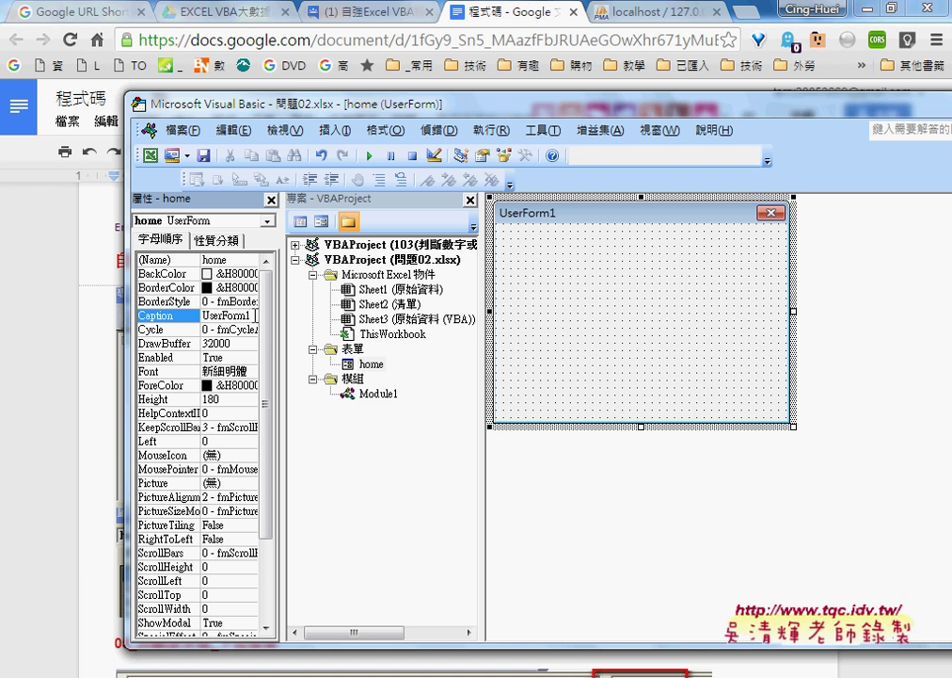
pyautogui.click(183, 318)
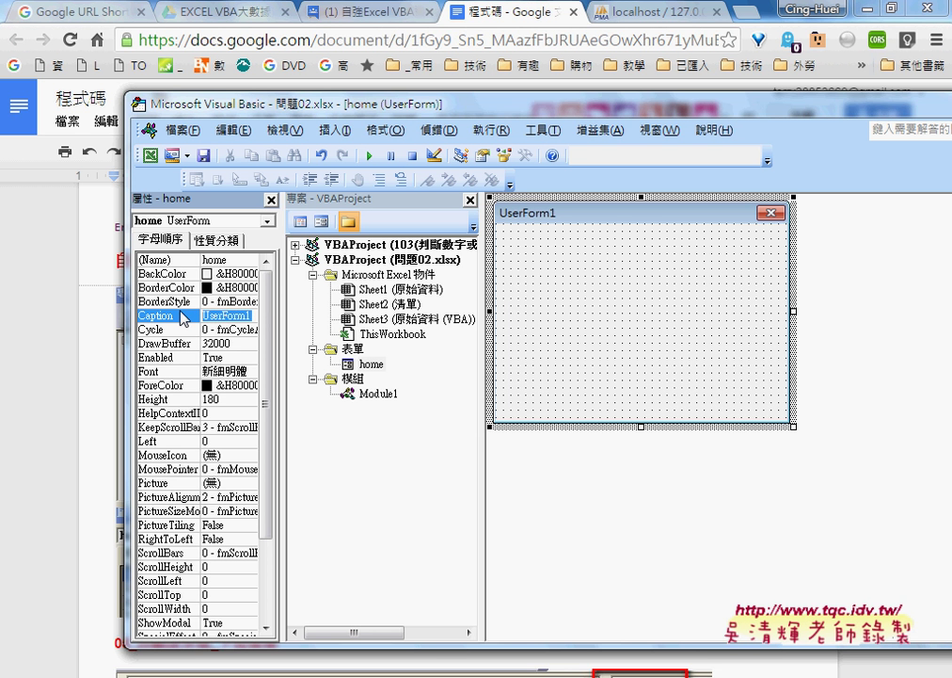
pyautogui.write('XXX')
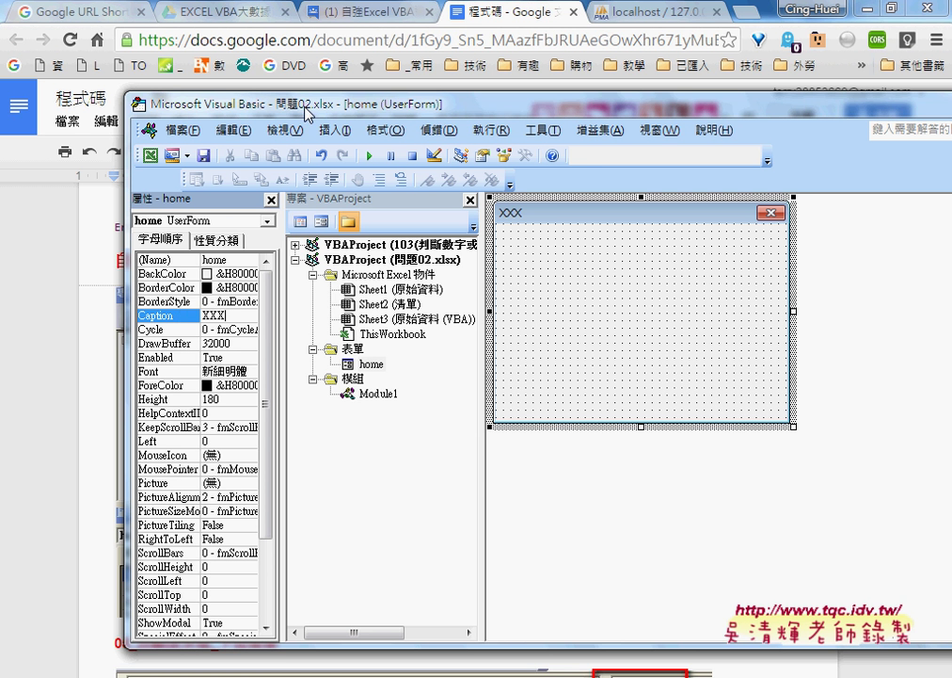
pyautogui.moveTo(235, 103)
pyautogui.mouseDown()
pyautogui.moveTo(638, 243)
pyautogui.moveTo(367, 81)
pyautogui.mouseUp()
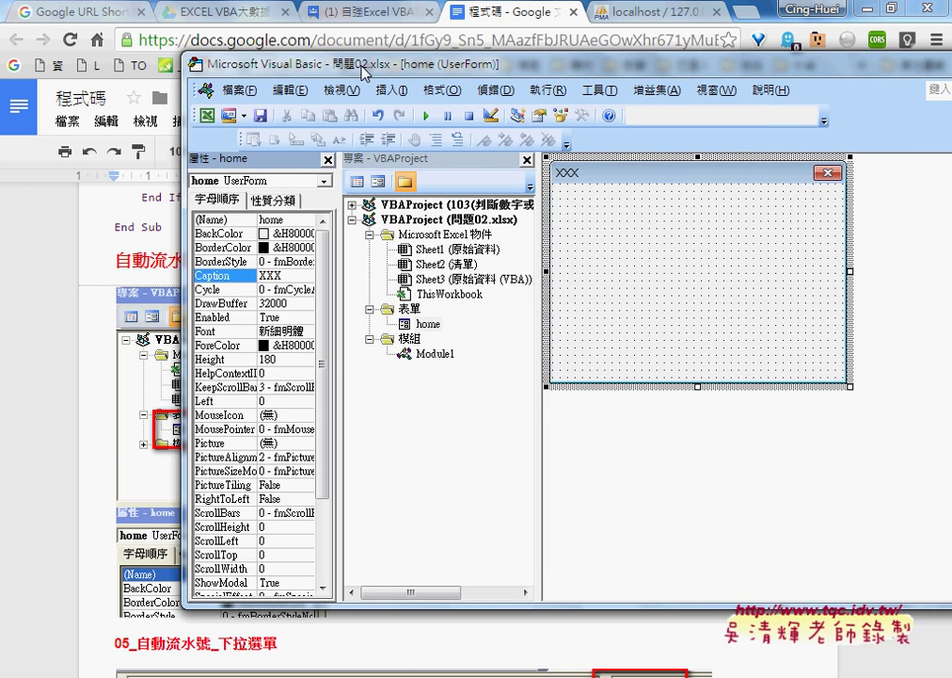
pyautogui.click(294, 276)
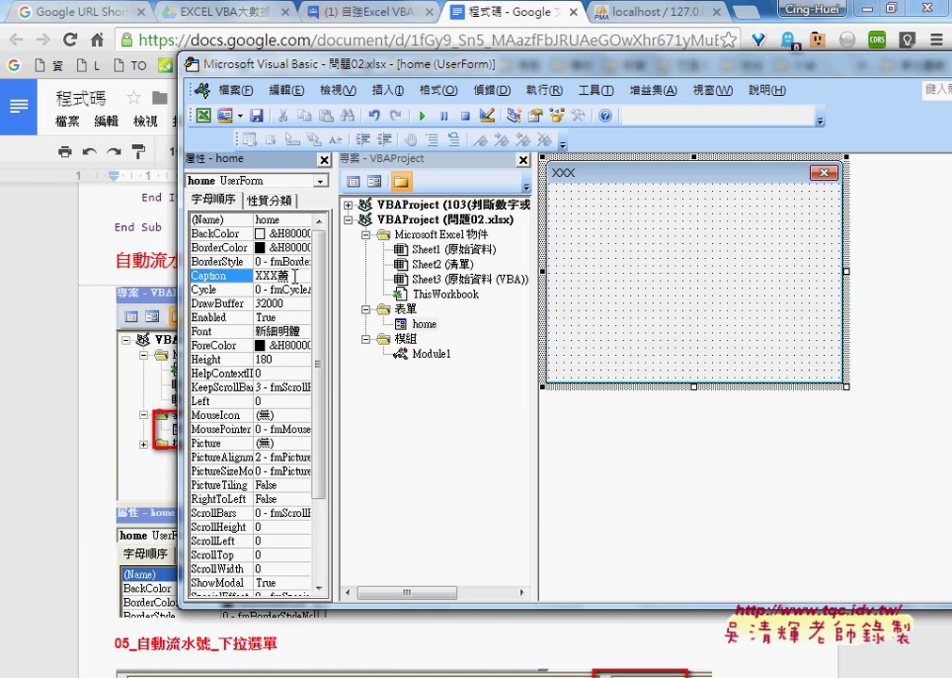
pyautogui.write('錦鍵')
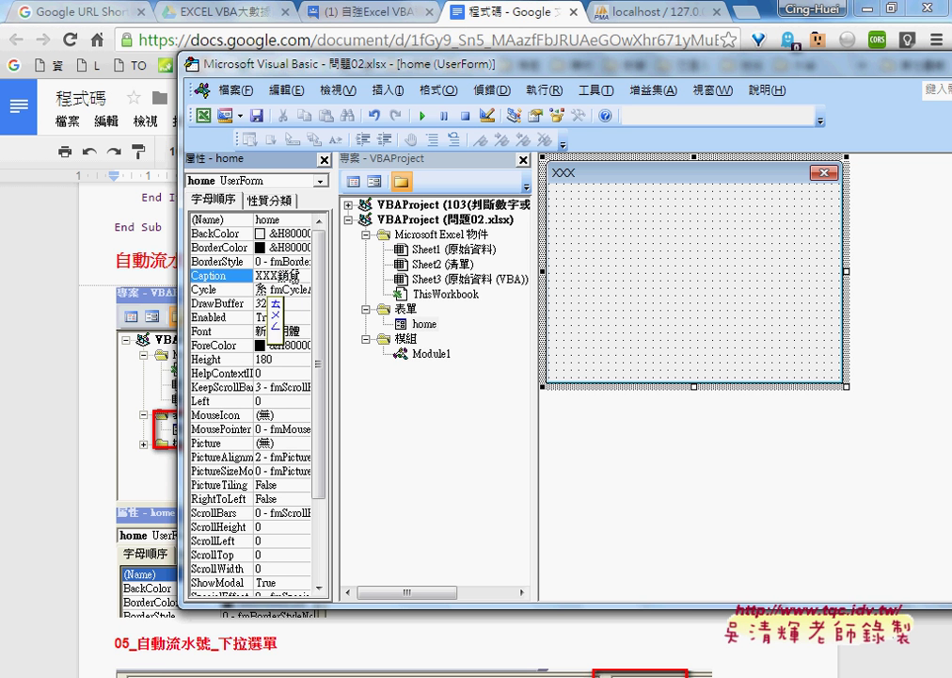
pyautogui.write('銷貨系統')
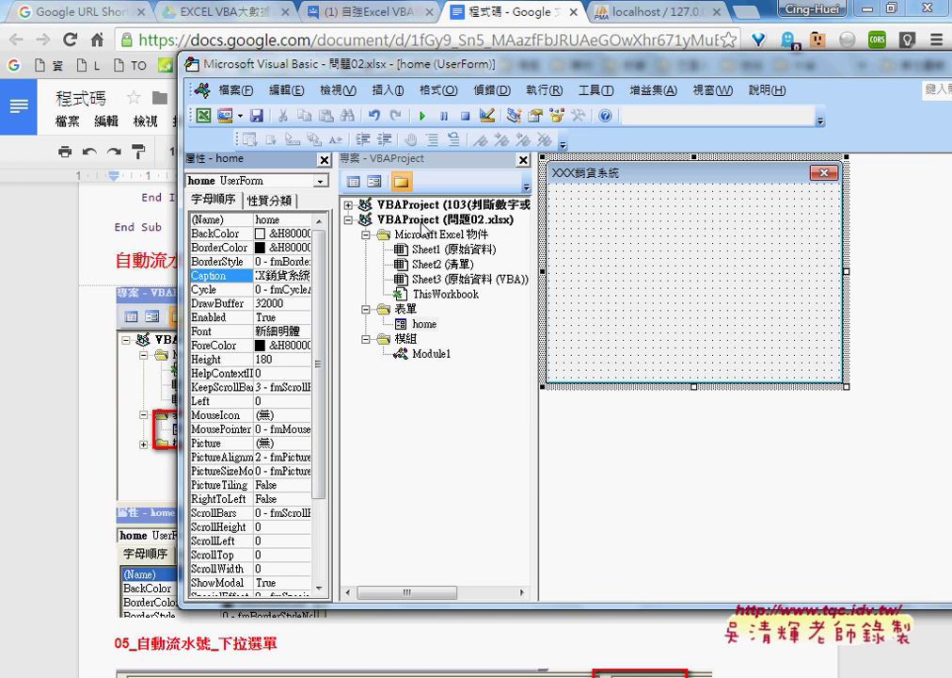
pyautogui.click(594, 252)
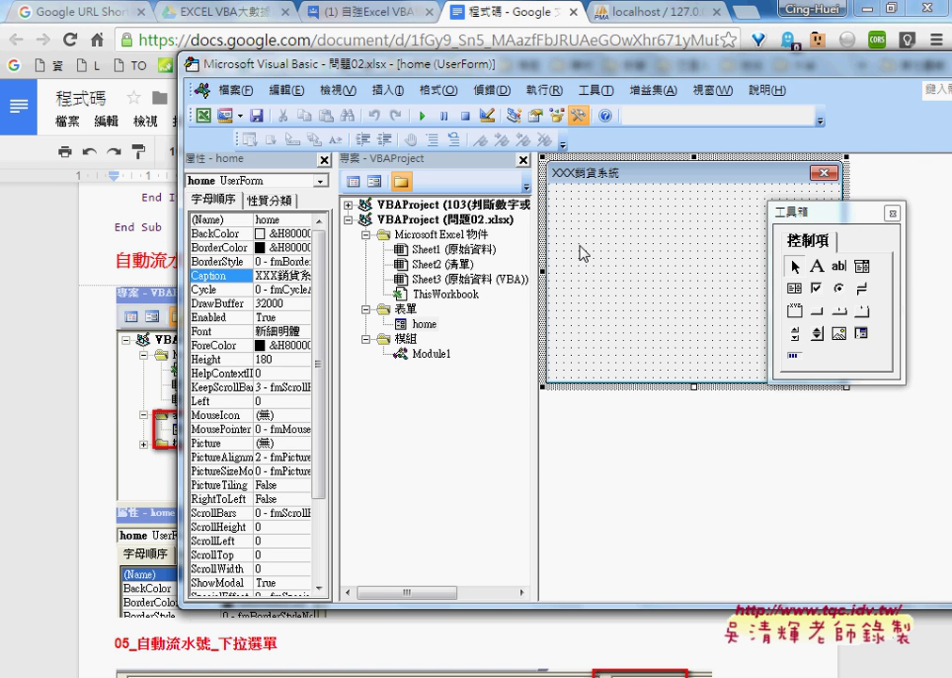
# - Set the home form's BackColor to the light peach swatch from the 調色盤 palette
pyautogui.click(304, 235)
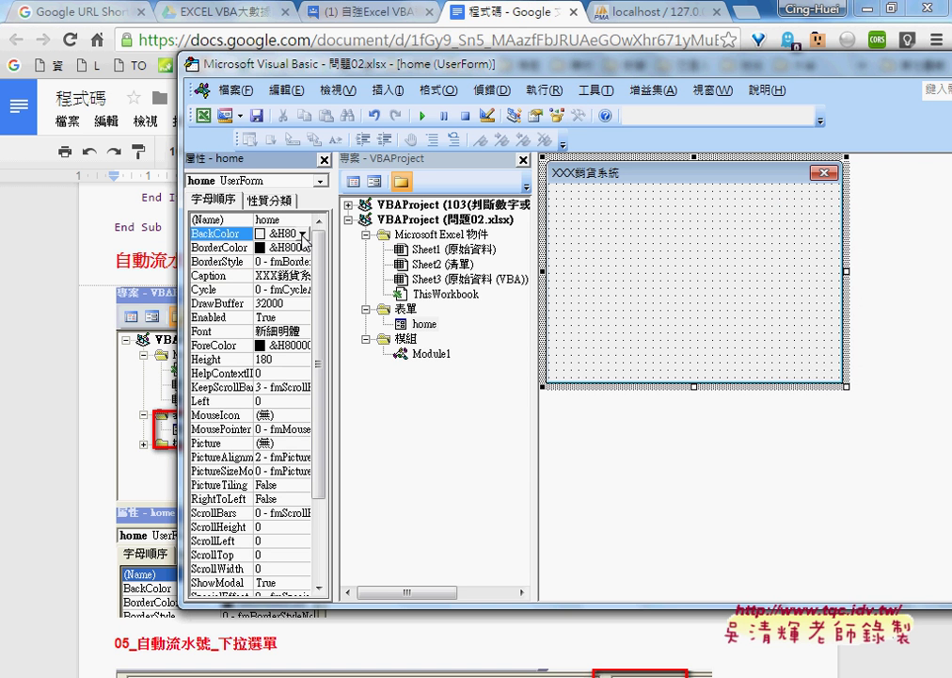
pyautogui.click(303, 233)
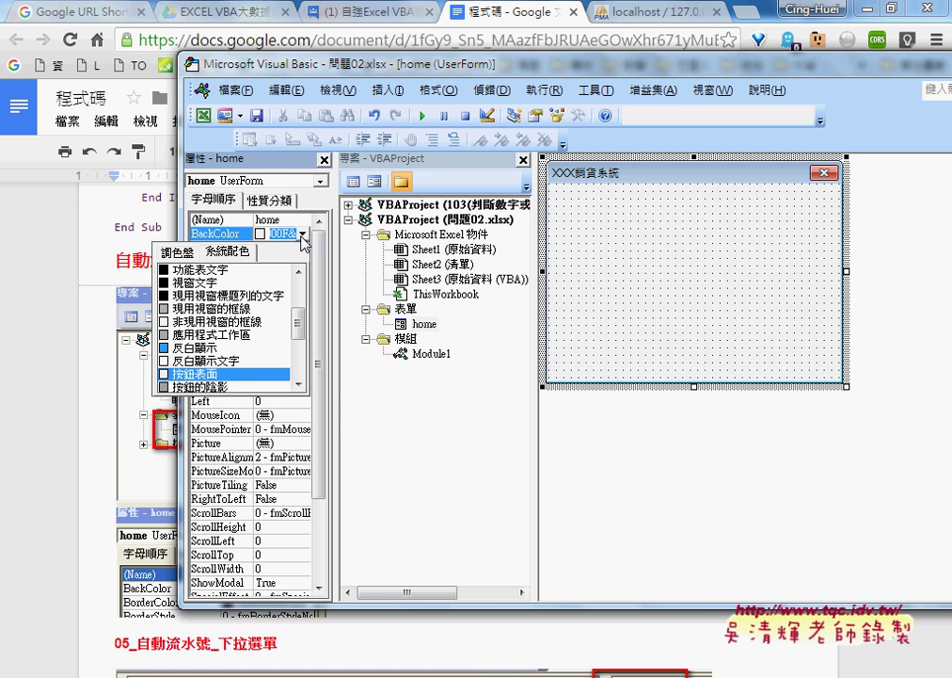
pyautogui.click(177, 253)
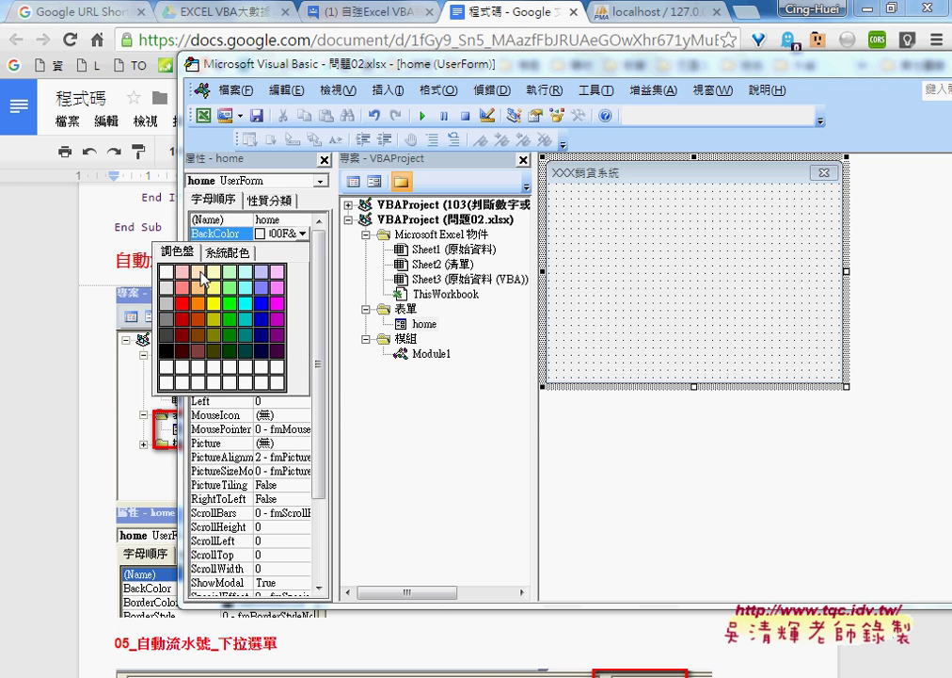
pyautogui.click(201, 274)
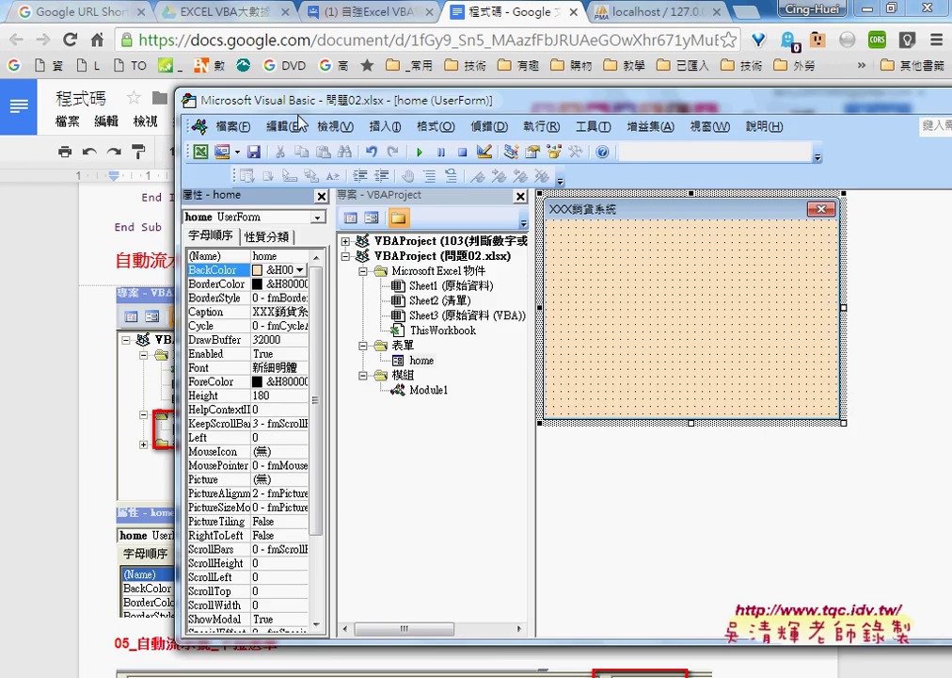
pyautogui.moveTo(241, 64)
pyautogui.mouseDown()
pyautogui.moveTo(268, 401)
pyautogui.moveTo(277, 102)
pyautogui.mouseUp()
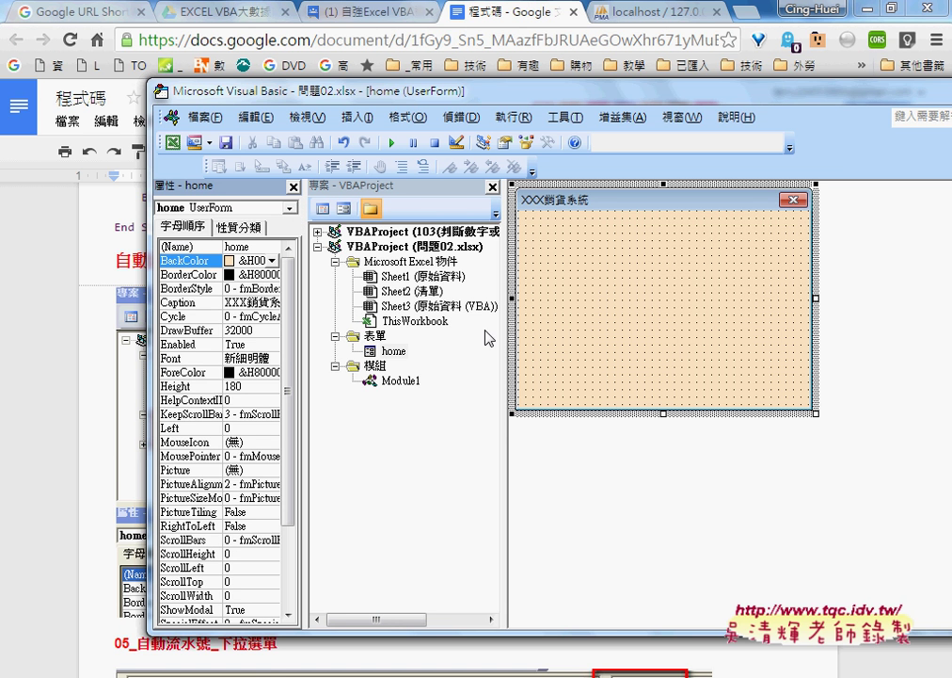
pyautogui.click(520, 322)
pyautogui.moveTo(361, 101)
pyautogui.mouseDown()
pyautogui.moveTo(652, 100)
pyautogui.moveTo(664, 91)
pyautogui.mouseUp()
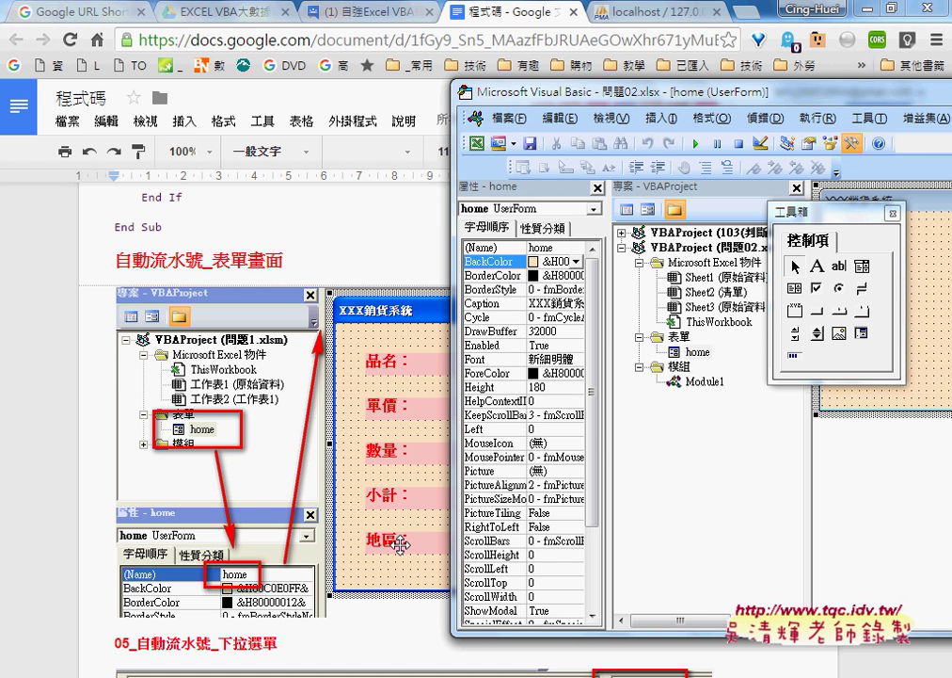
# - In Excel, check the header row and locate the last record in row 1247
pyautogui.moveTo(369, 673)
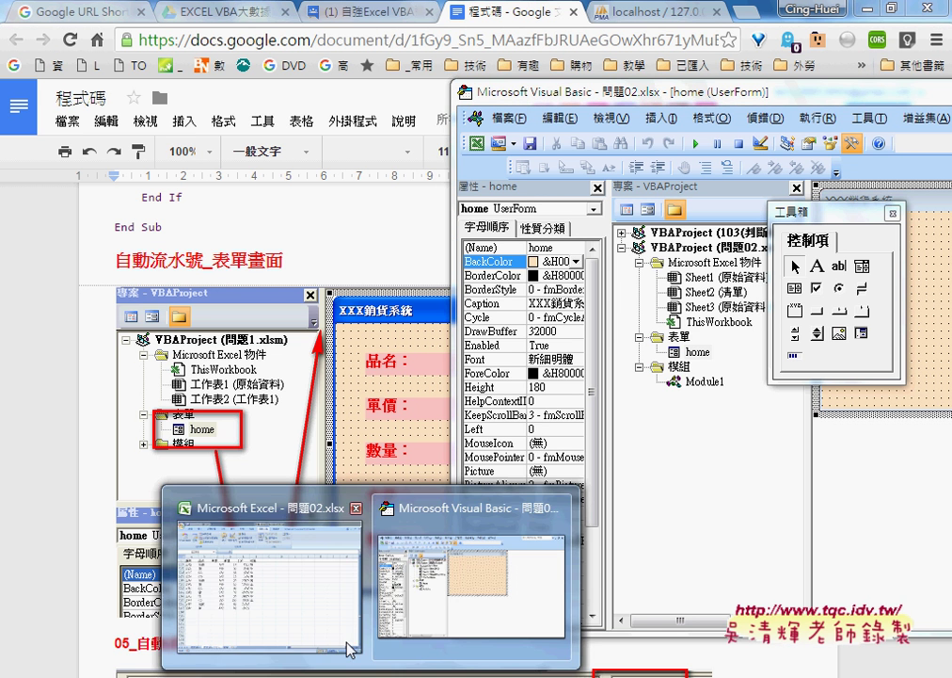
pyautogui.click(287, 599)
pyautogui.moveTo(77, 199); pyautogui.dragTo(389, 201)
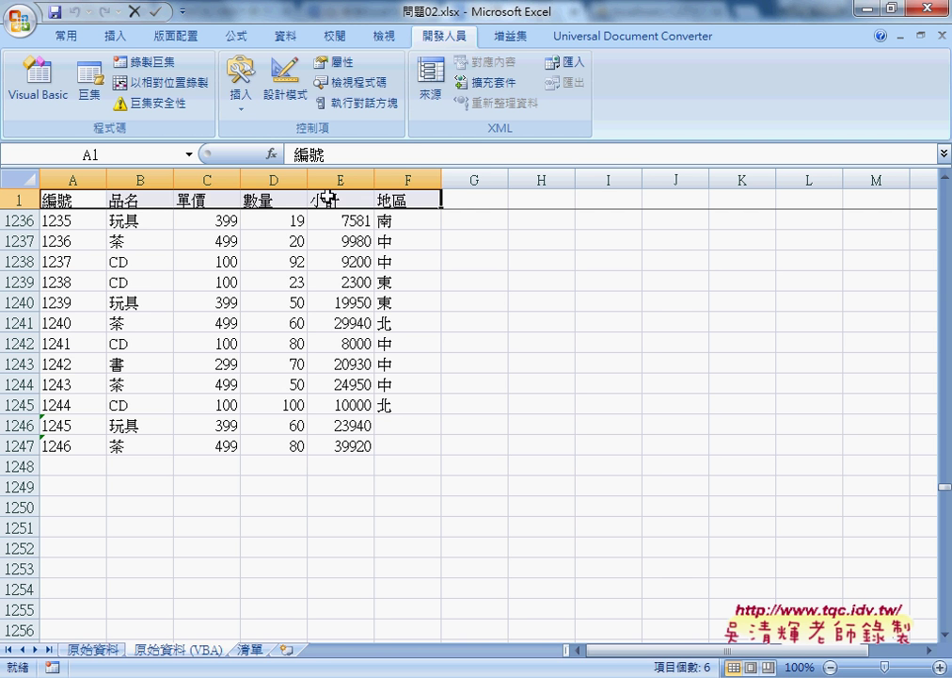
pyautogui.click(80, 202)
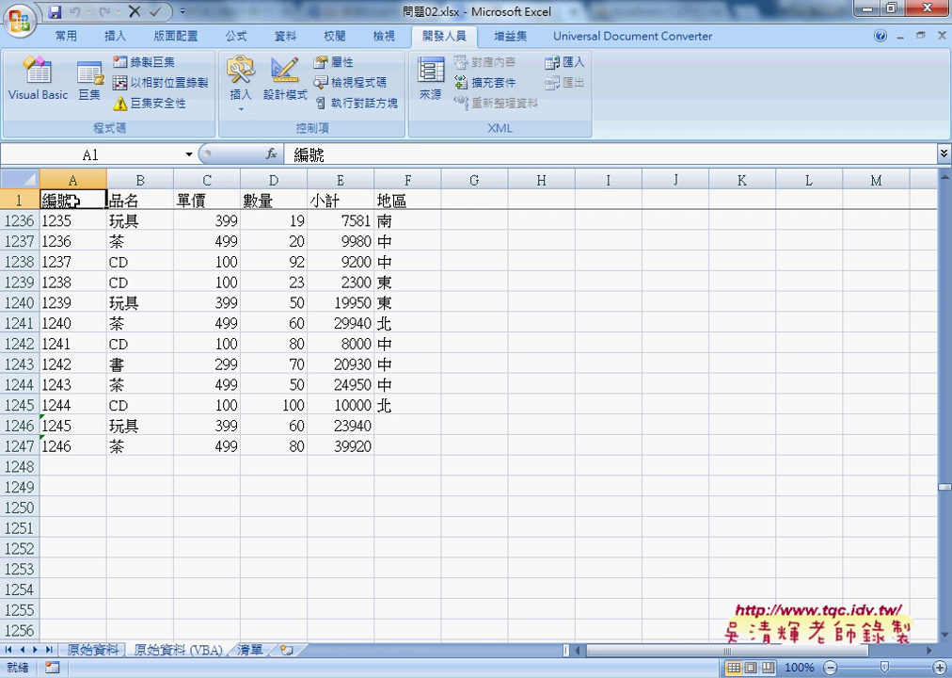
pyautogui.click(73, 464)
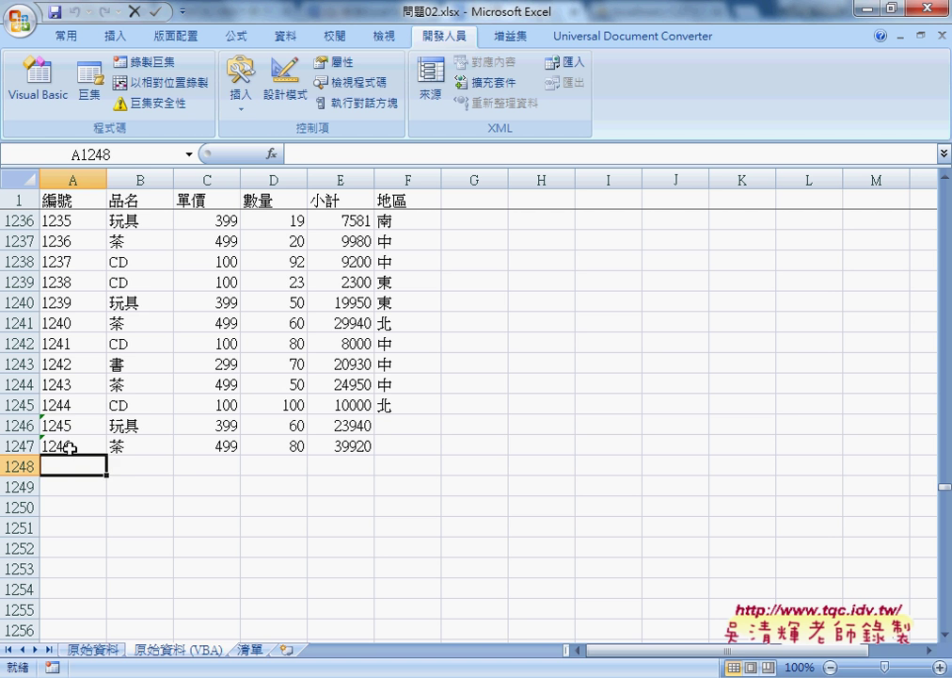
pyautogui.click(71, 448)
pyautogui.click(71, 468)
# - Review the 品名, 單價, 數量, 小計 and 地區 columns of the last records
pyautogui.click(139, 201)
pyautogui.click(143, 220)
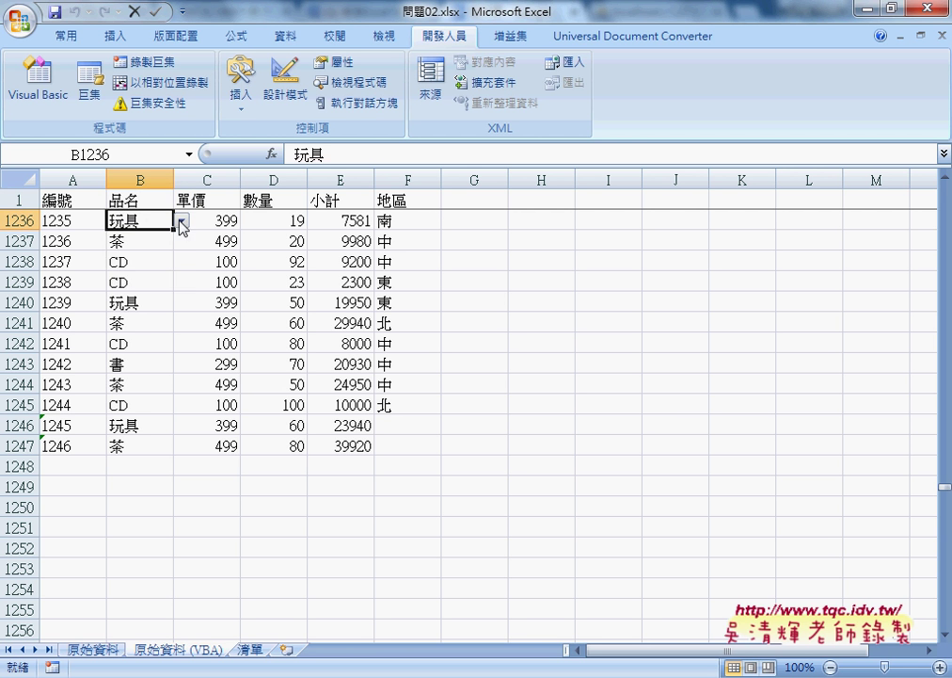
pyautogui.click(181, 222)
pyautogui.click(211, 200)
pyautogui.click(210, 200)
pyautogui.click(202, 444)
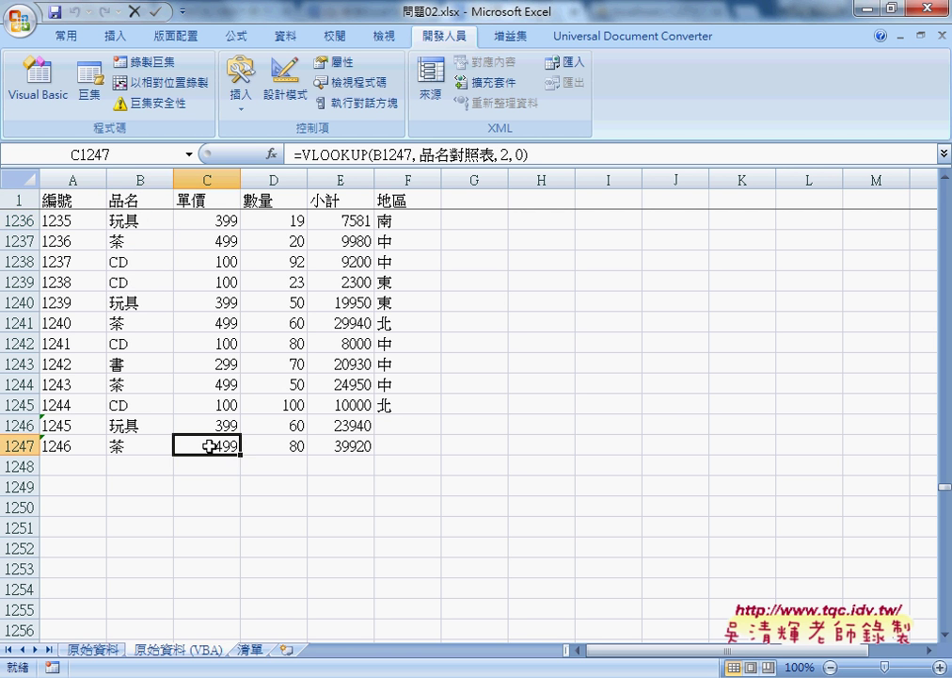
pyautogui.click(256, 200)
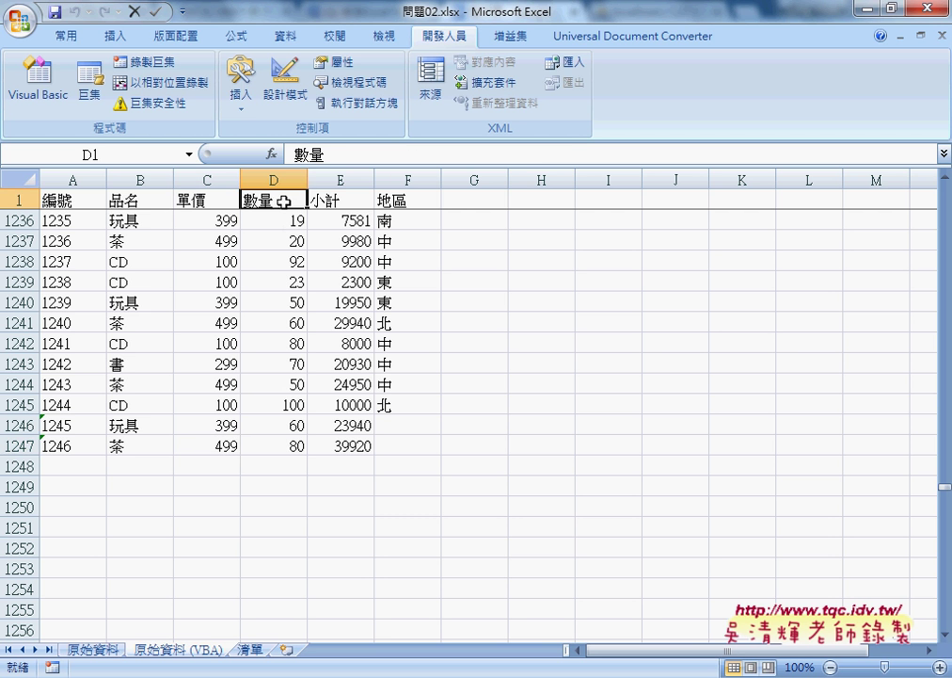
pyautogui.click(288, 446)
pyautogui.click(346, 200)
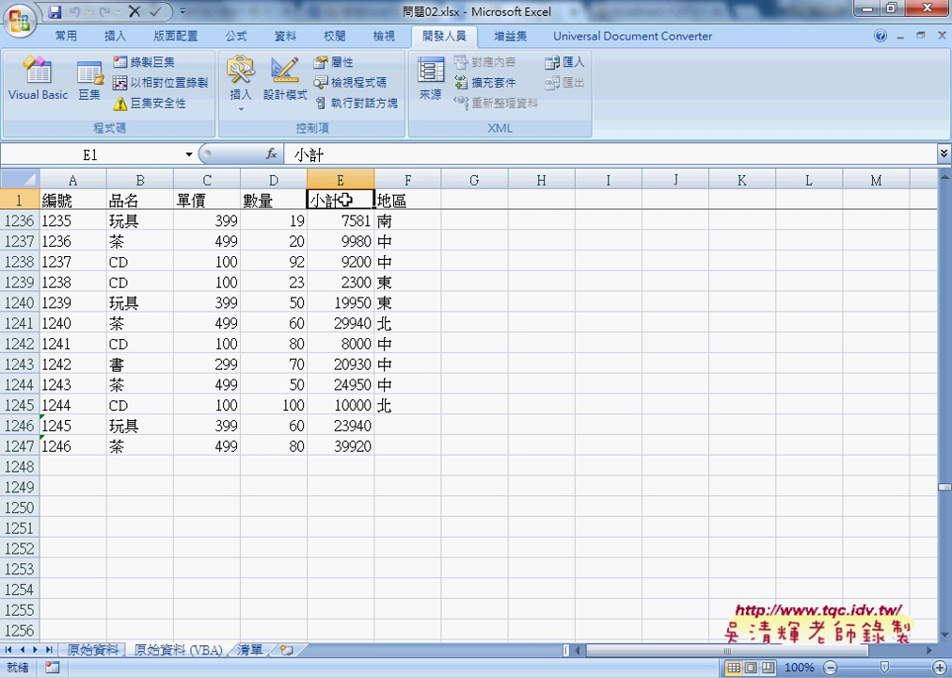
pyautogui.click(349, 447)
pyautogui.click(401, 200)
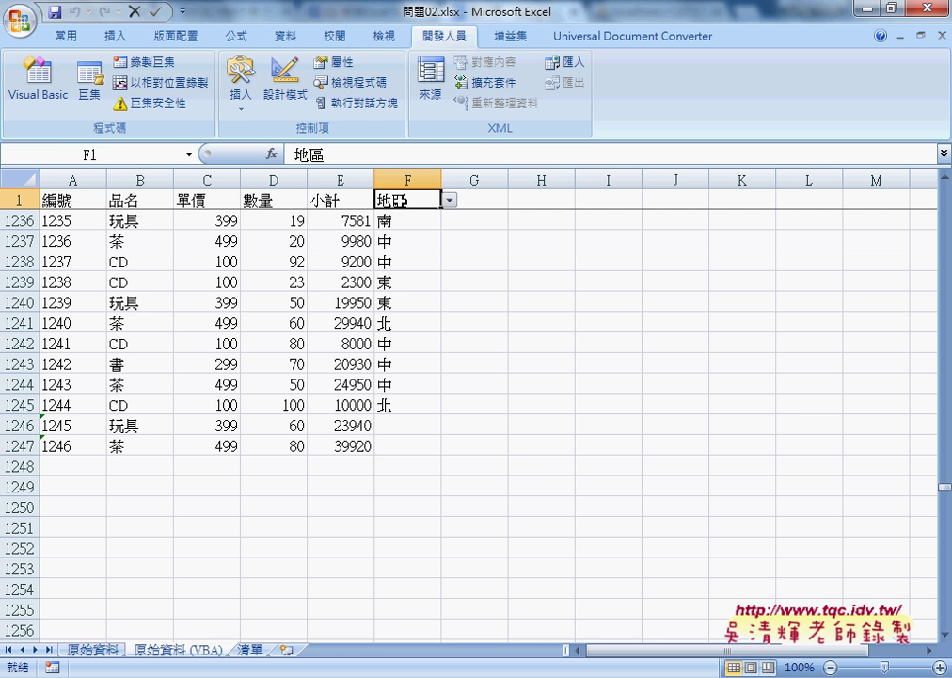
# - Set the region to 北 in F1246 and F1247 from the dropdowns
pyautogui.click(426, 425)
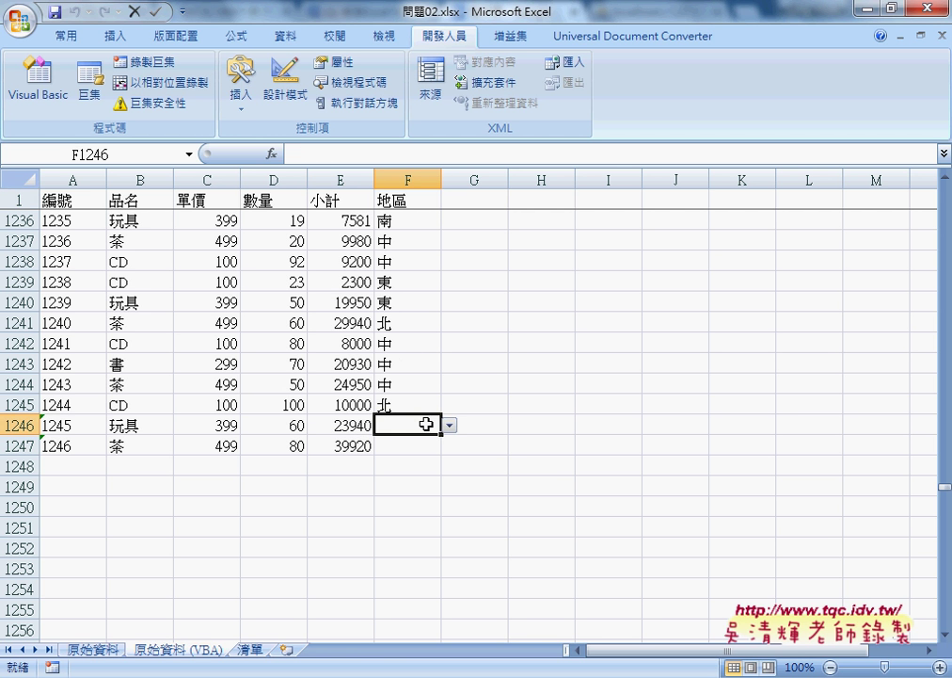
pyautogui.click(450, 426)
pyautogui.click(421, 449)
pyautogui.click(418, 449)
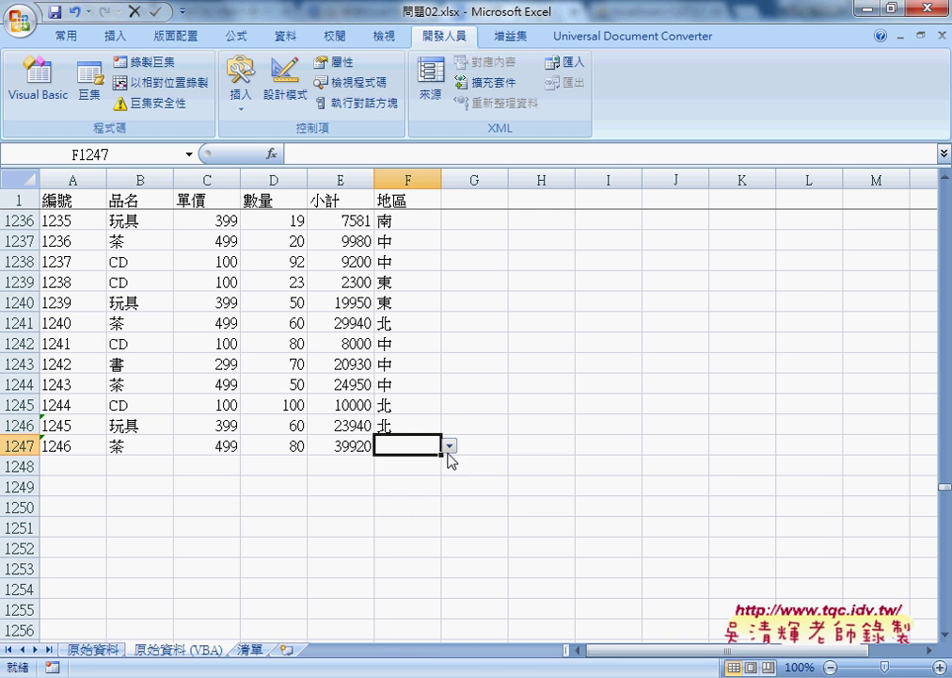
pyautogui.click(450, 447)
pyautogui.moveTo(59, 446); pyautogui.dragTo(382, 449)
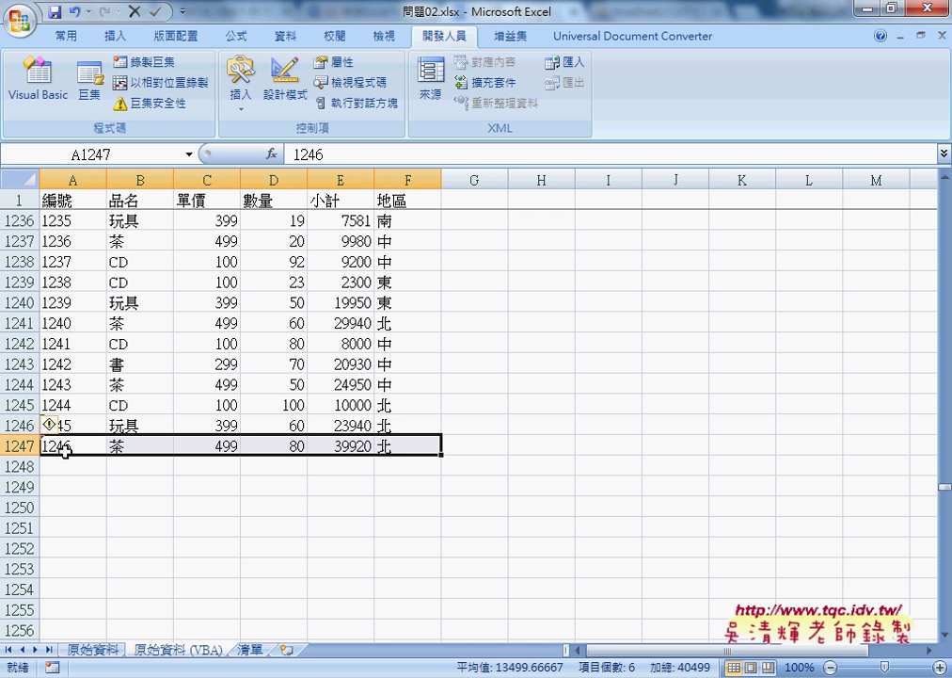
# - Drag the home form's bottom edge down, raising its height from 180 to 207
pyautogui.moveTo(358, 670)
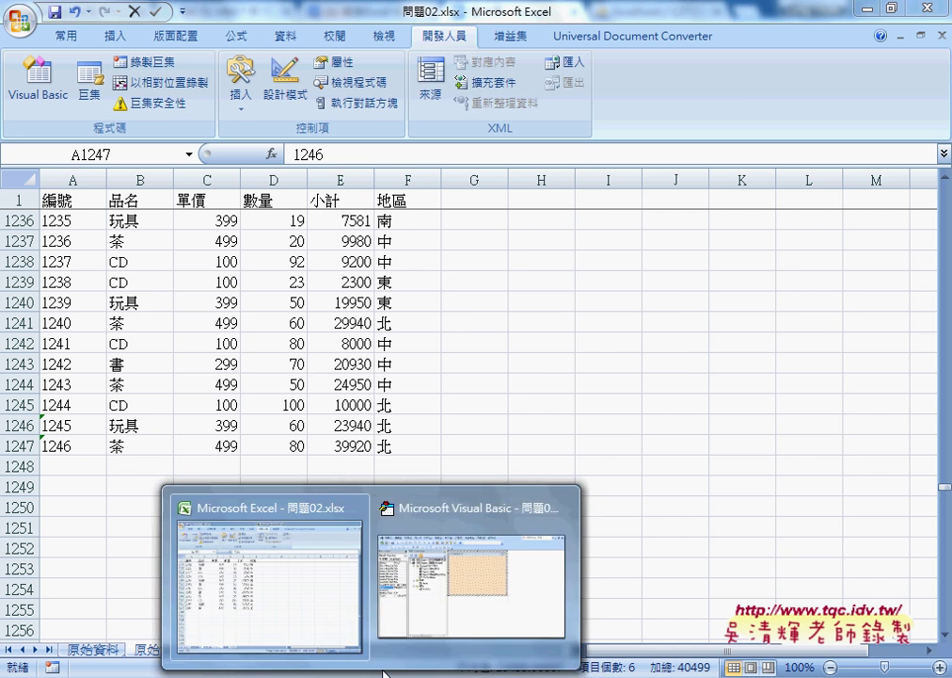
pyautogui.click(482, 518)
pyautogui.moveTo(558, 104)
pyautogui.mouseDown()
pyautogui.moveTo(266, 100)
pyautogui.moveTo(235, 111)
pyautogui.mouseUp()
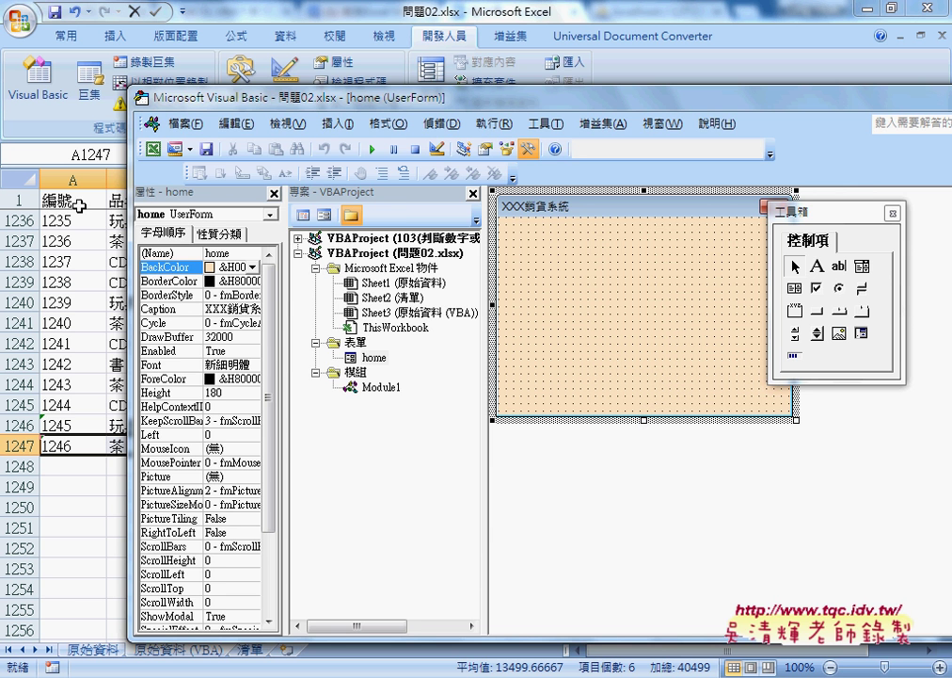
pyautogui.moveTo(227, 91); pyautogui.dragTo(144, 232)
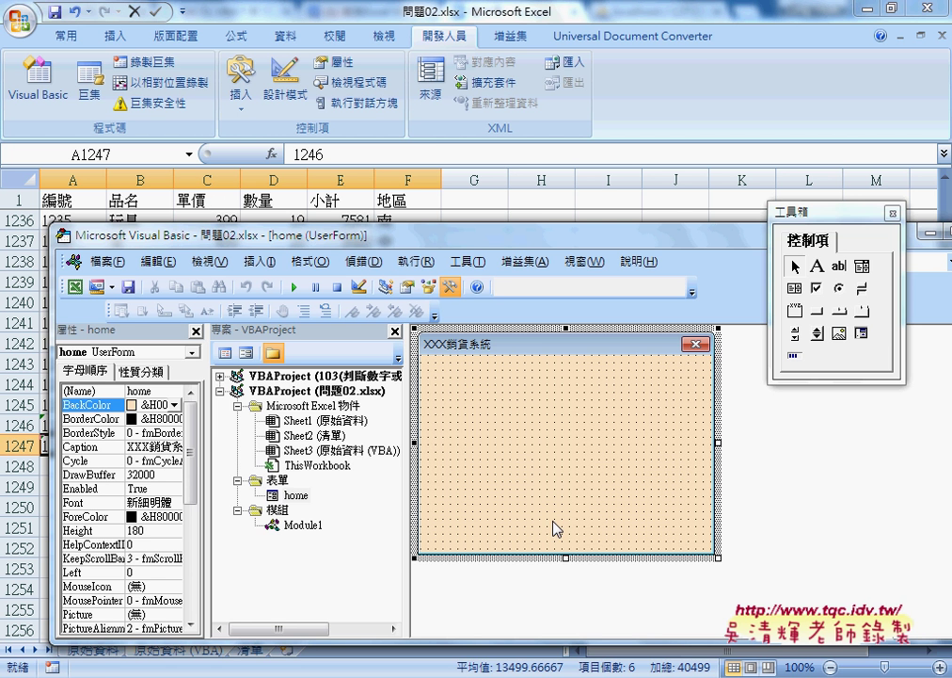
pyautogui.moveTo(565, 558); pyautogui.dragTo(565, 591)
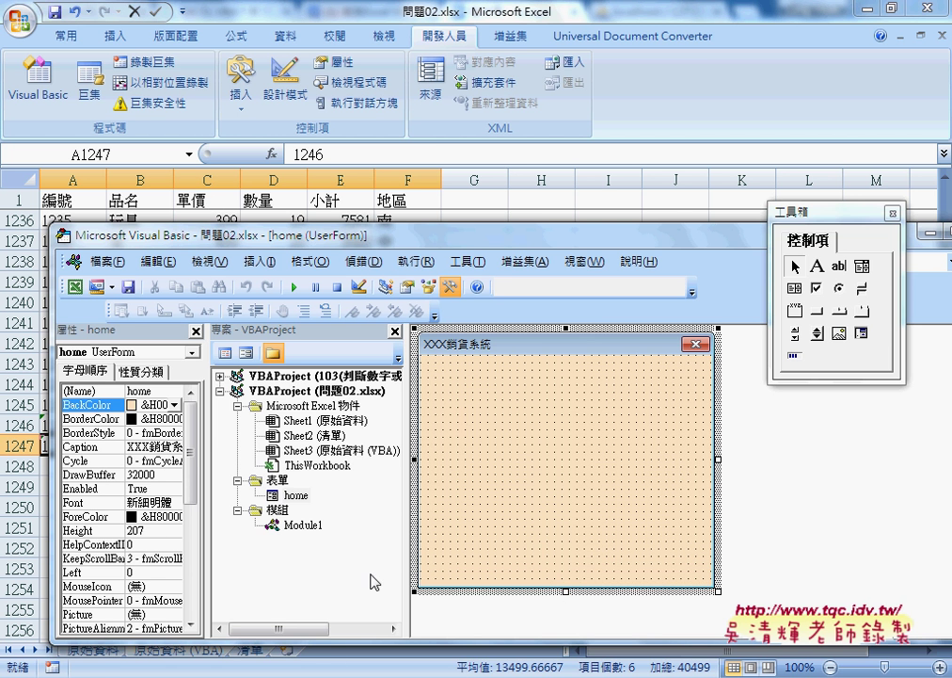
pyautogui.hotkey('alt', 'Tab')
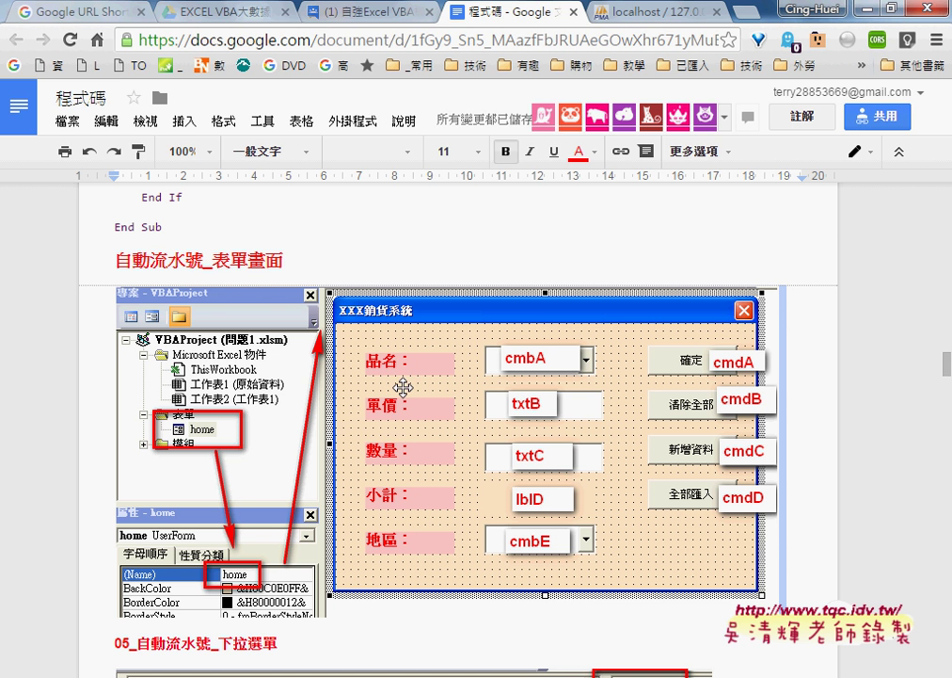
pyautogui.click(863, 21)
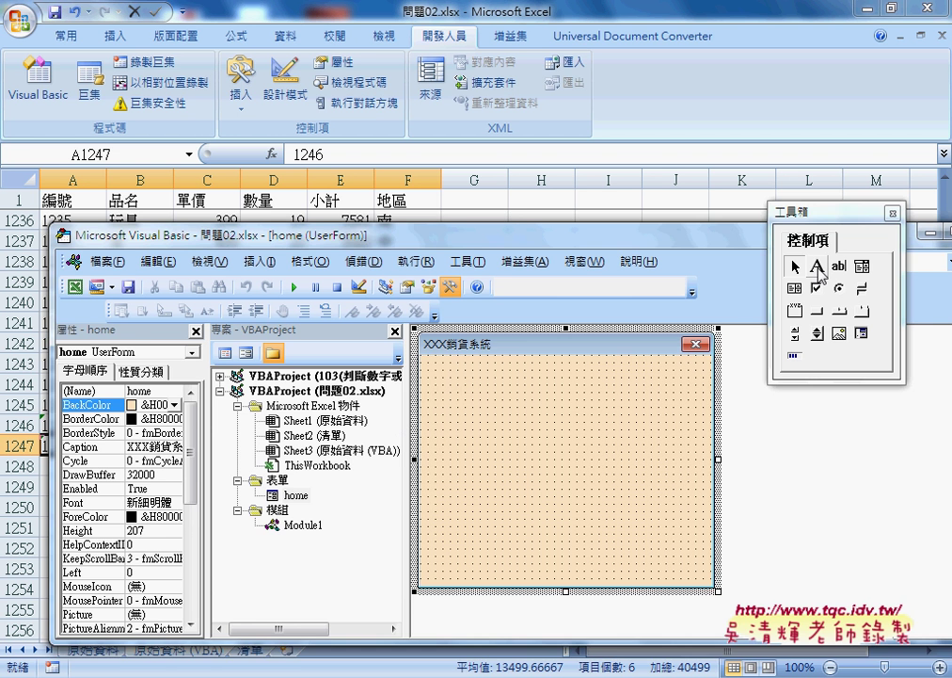
pyautogui.click(817, 267)
# - Draw Label1 at the form's top-left and set its caption to 品名
pyautogui.moveTo(436, 370); pyautogui.dragTo(518, 400)
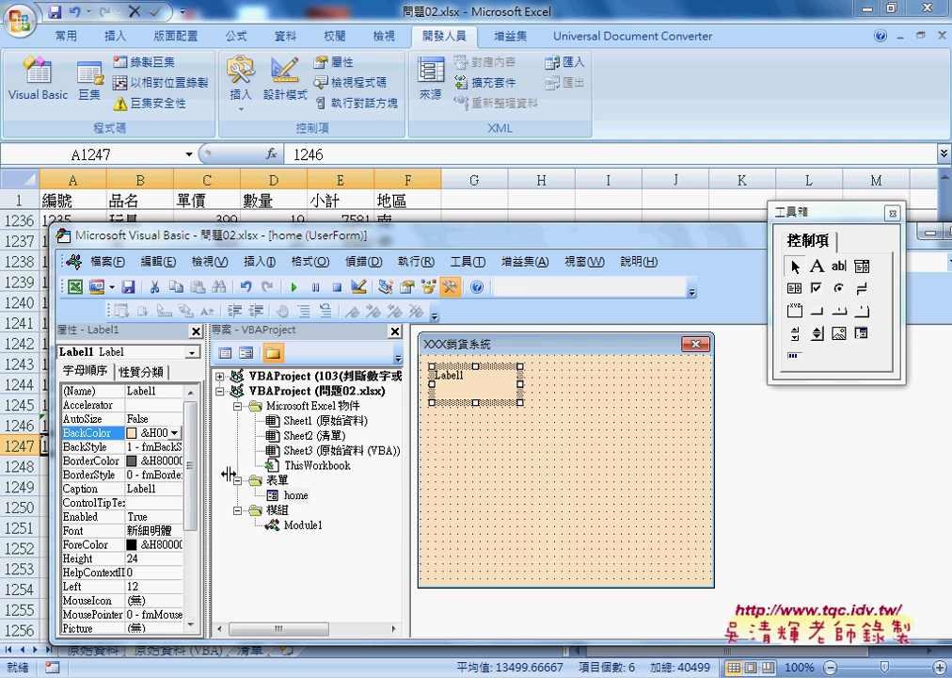
pyautogui.moveTo(209, 471); pyautogui.dragTo(237, 470)
pyautogui.click(86, 488)
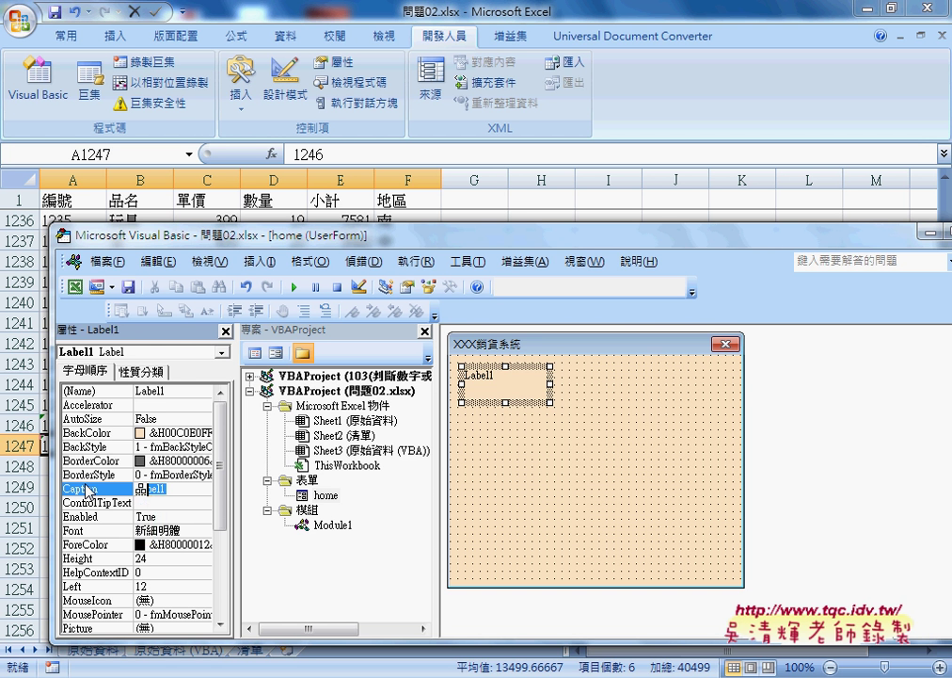
pyautogui.write('品名')
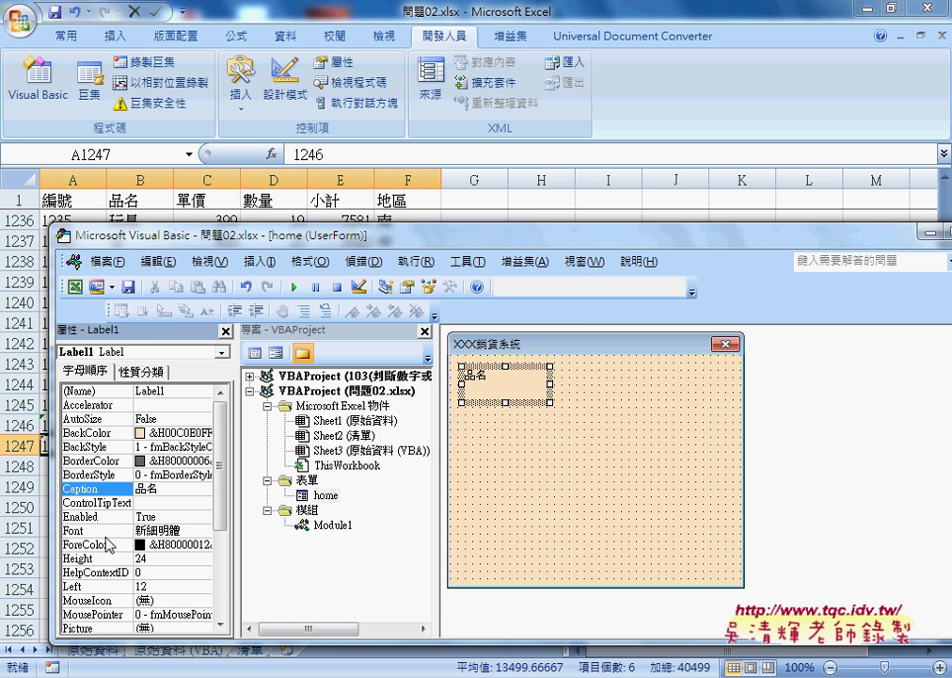
pyautogui.click(101, 531)
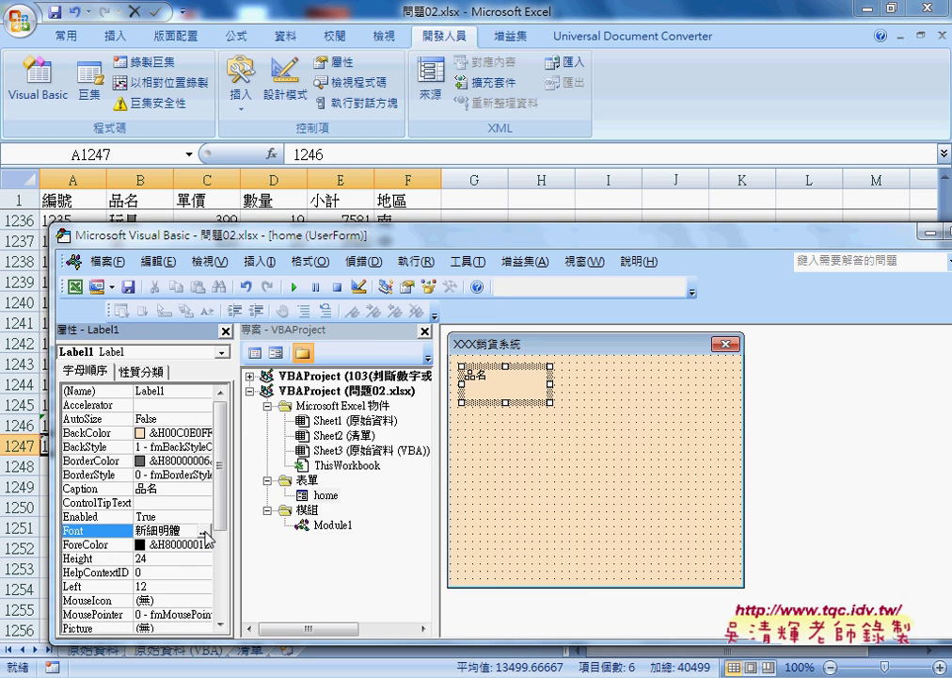
# - Set the 品名 label's font to 16 point and shorten it to height 18
pyautogui.click(205, 531)
pyautogui.click(353, 450)
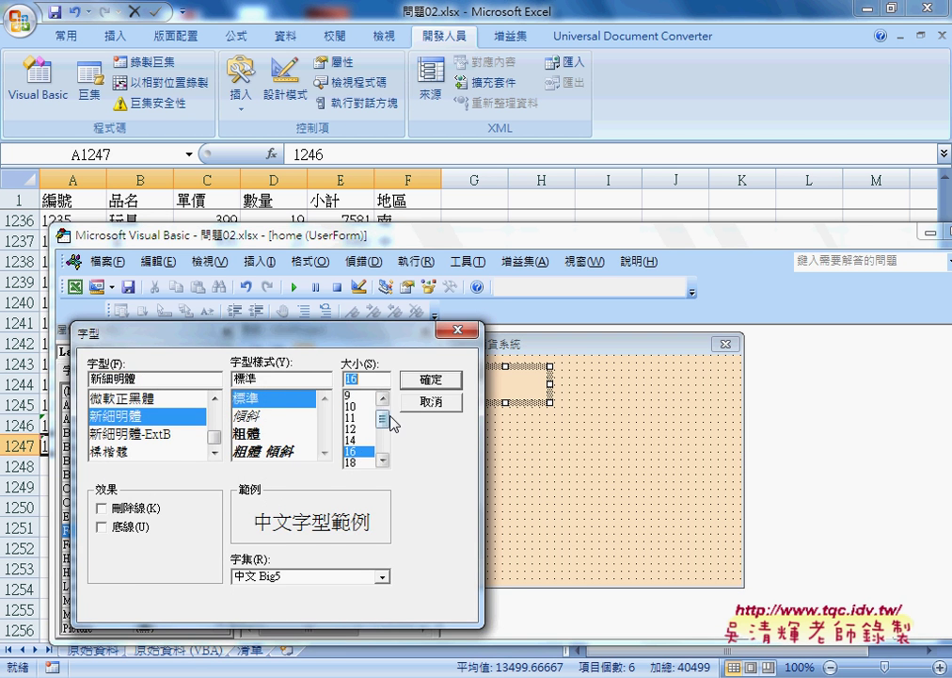
pyautogui.click(431, 380)
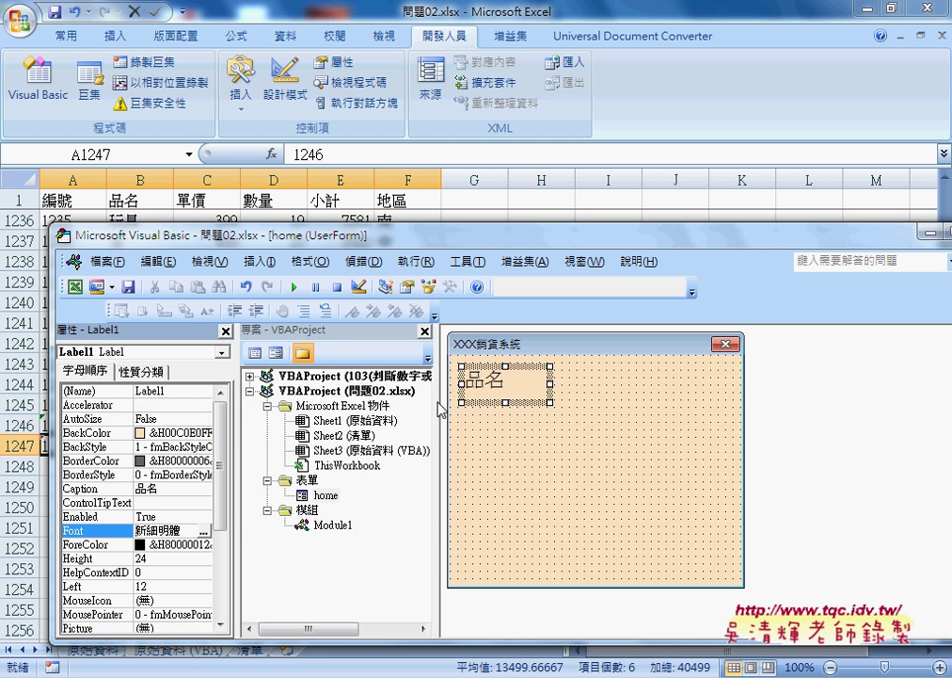
pyautogui.moveTo(506, 402); pyautogui.dragTo(505, 394)
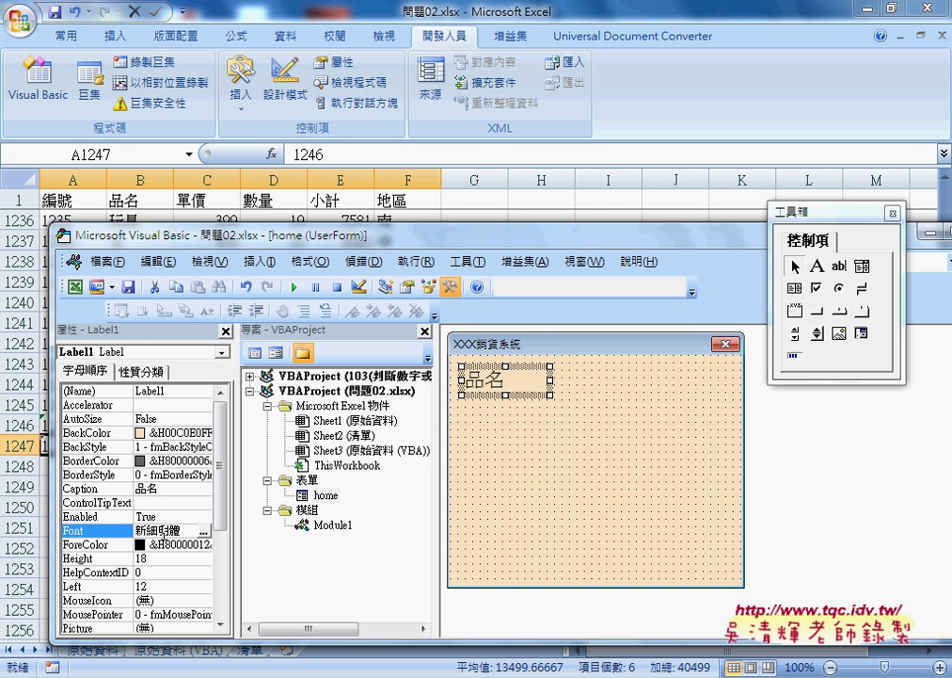
# - Give the 品名 label red text on a light pink background and narrow it slightly
pyautogui.click(100, 546)
pyautogui.click(204, 544)
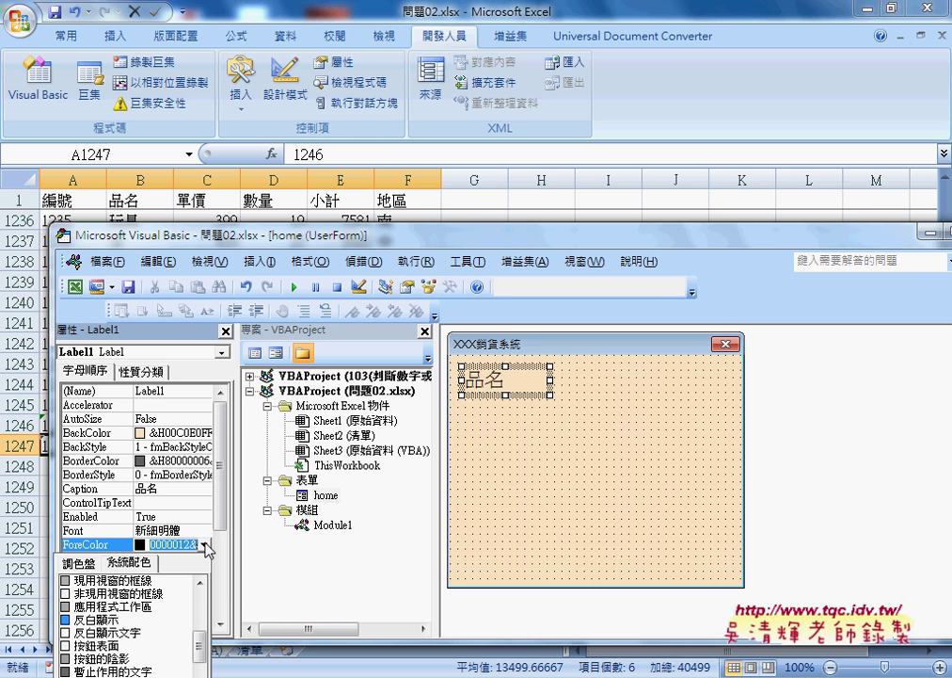
pyautogui.click(79, 562)
pyautogui.click(88, 587)
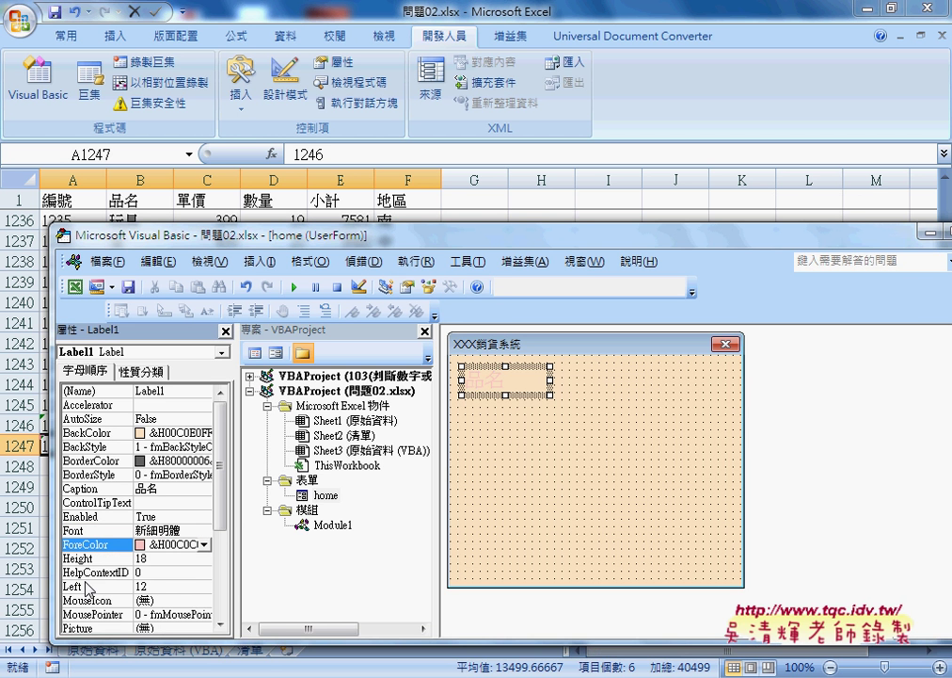
pyautogui.click(203, 544)
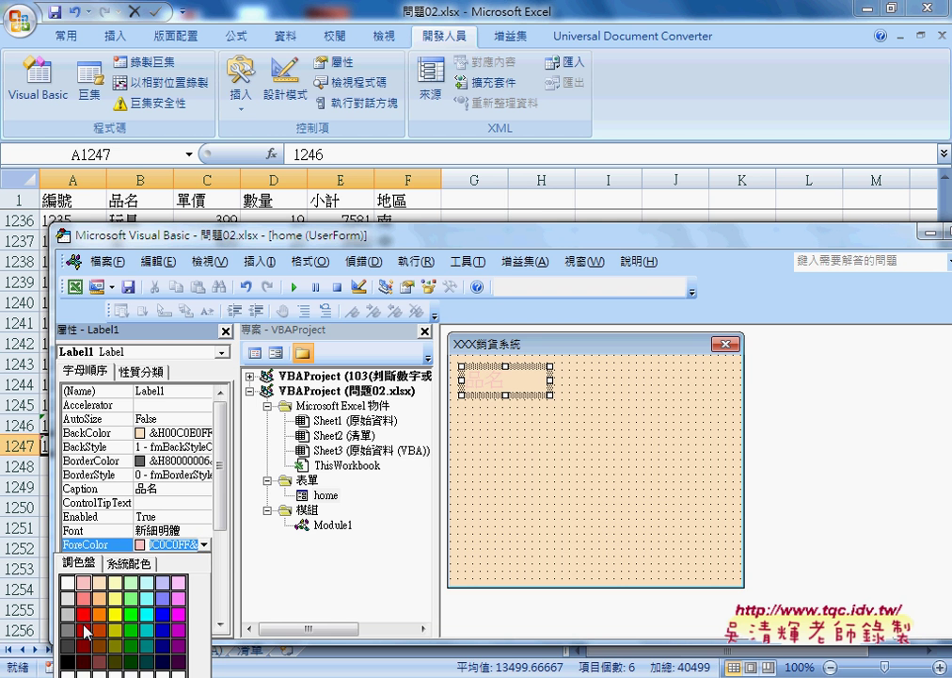
pyautogui.click(84, 626)
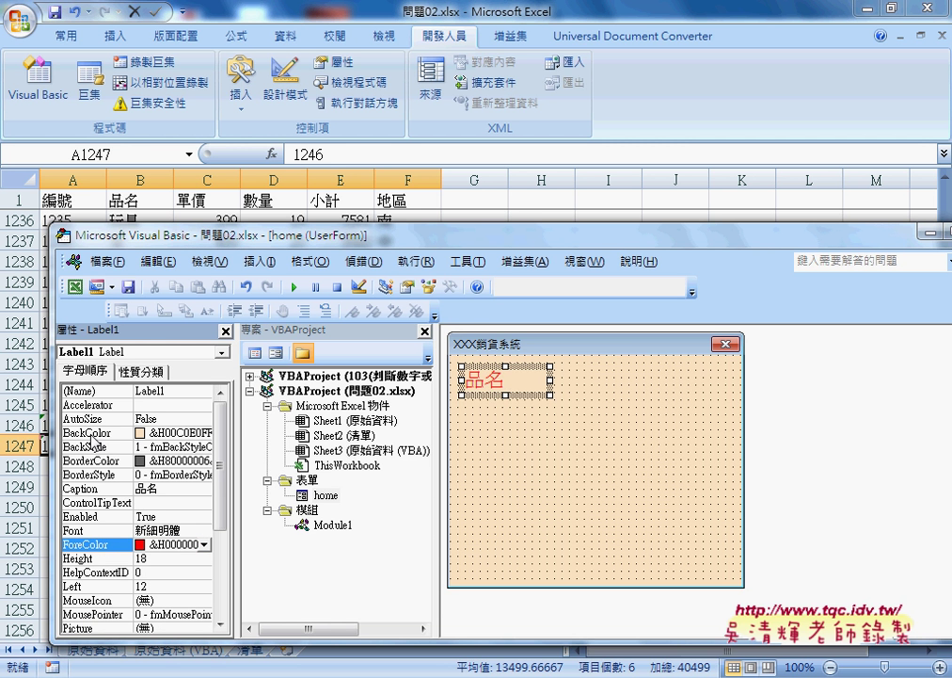
pyautogui.click(85, 433)
pyautogui.click(211, 433)
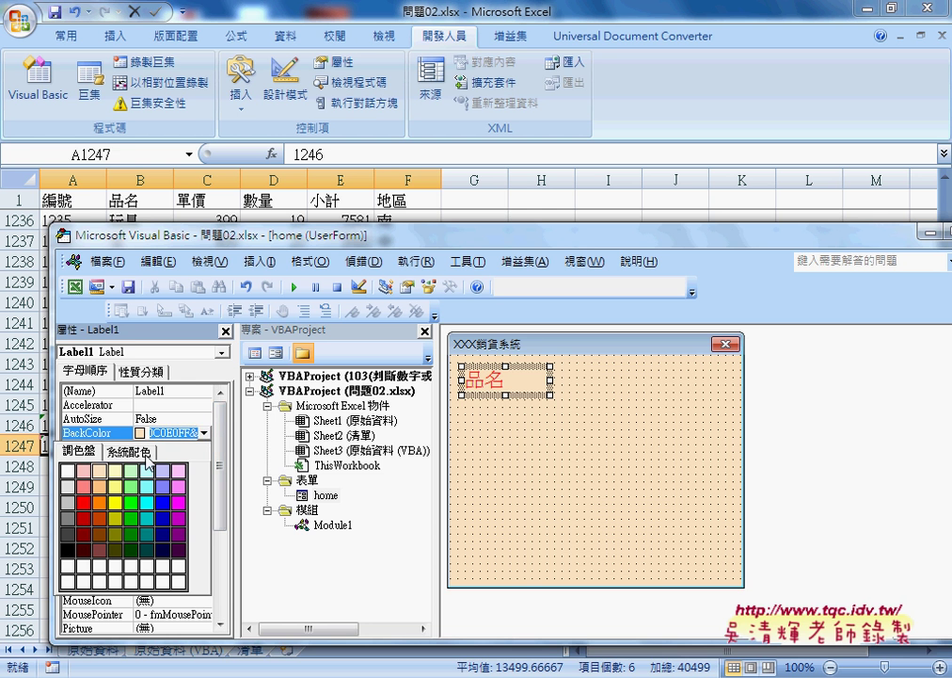
pyautogui.click(85, 479)
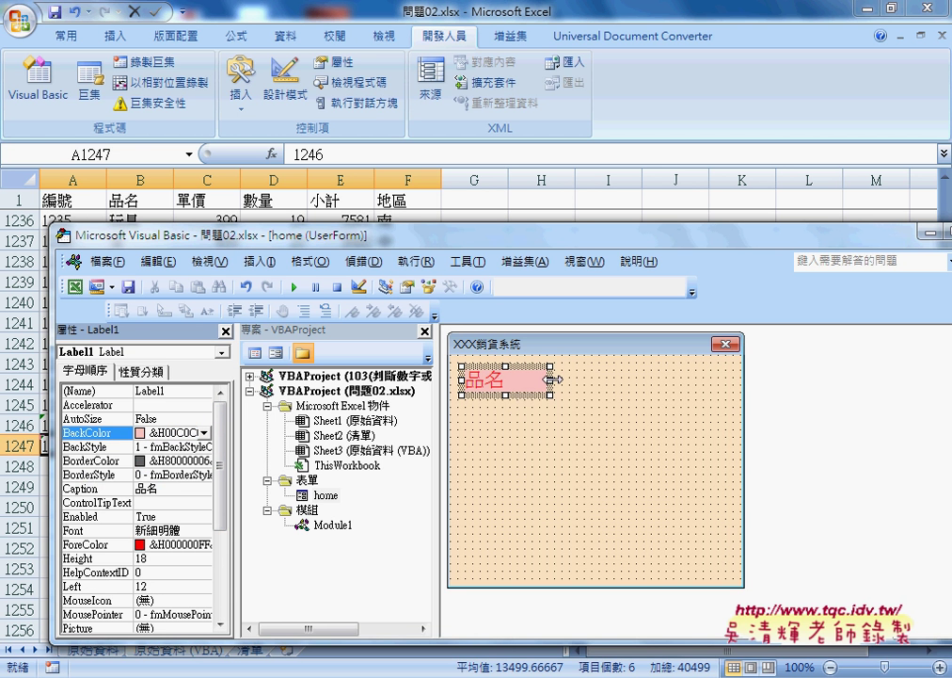
pyautogui.moveTo(550, 382); pyautogui.dragTo(534, 382)
pyautogui.click(565, 423)
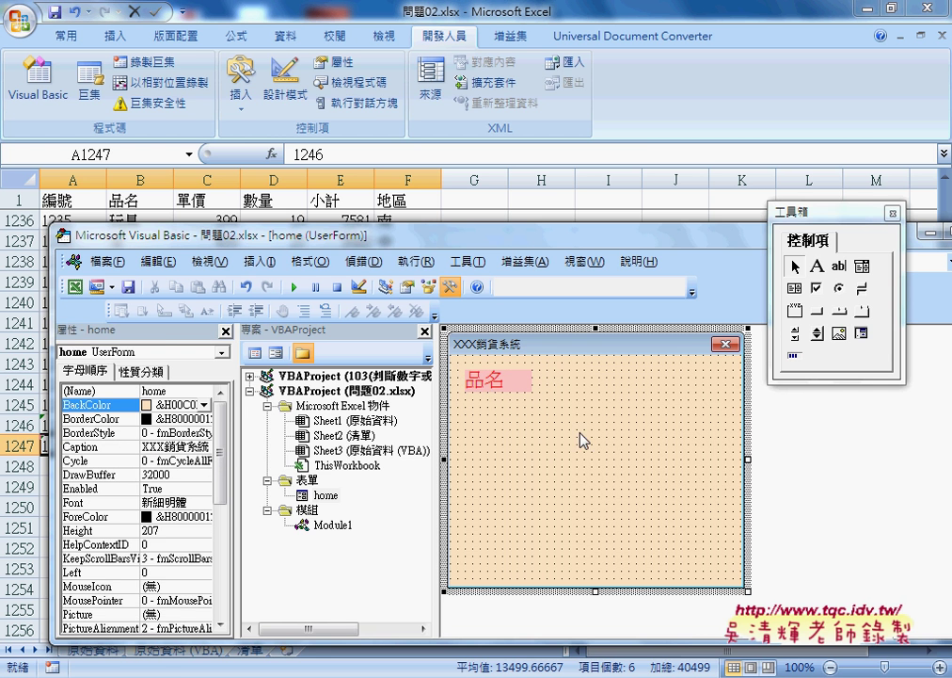
# - Enlarge the home form, reposition the 品名 label, and copy it into a stack of five
pyautogui.moveTo(569, 237); pyautogui.dragTo(509, 112)
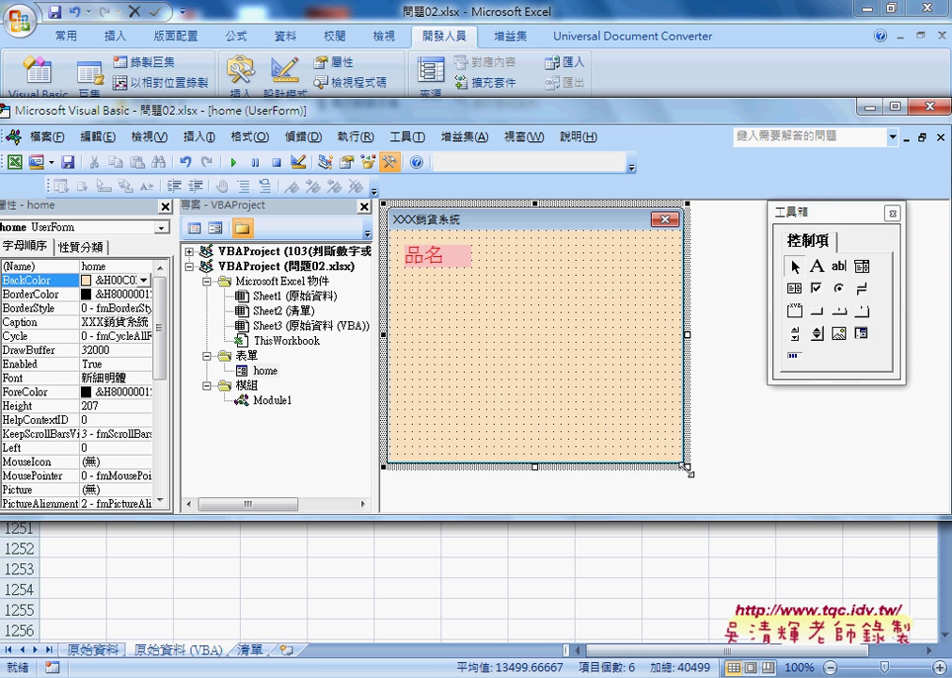
pyautogui.moveTo(686, 466); pyautogui.dragTo(717, 482)
pyautogui.moveTo(448, 267)
pyautogui.mouseDown()
pyautogui.moveTo(462, 281)
pyautogui.moveTo(493, 270)
pyautogui.mouseUp()
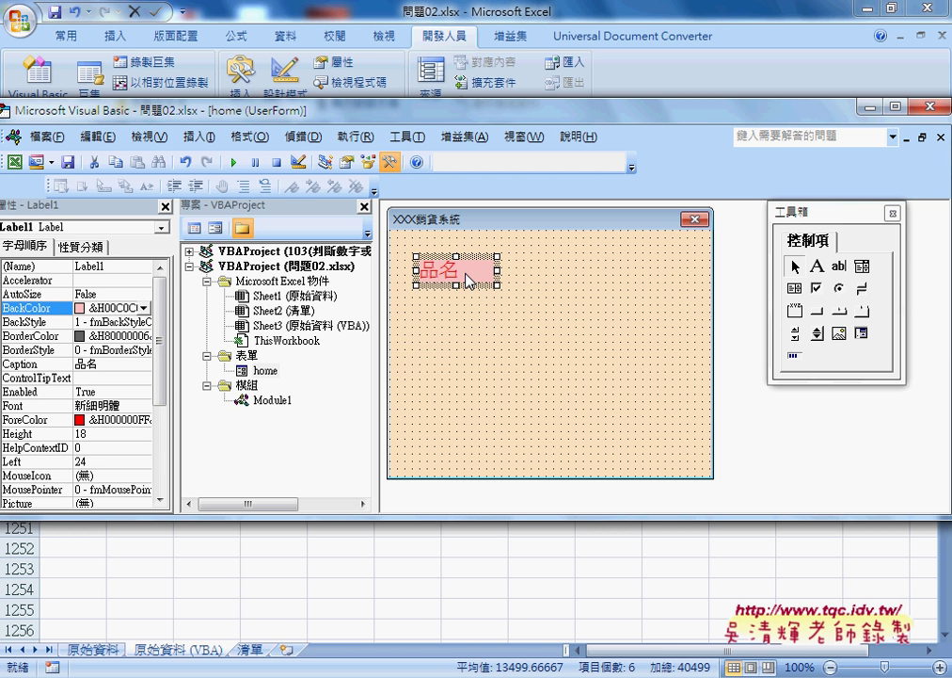
pyautogui.moveTo(465, 273); pyautogui.dragTo(478, 386)
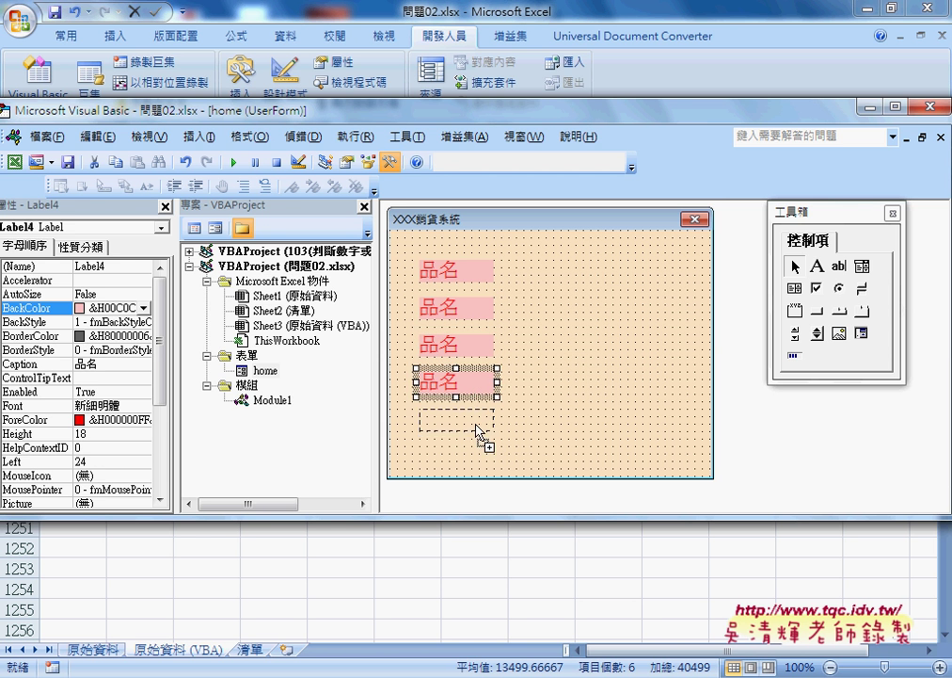
pyautogui.moveTo(476, 405); pyautogui.dragTo(483, 440)
pyautogui.click(583, 431)
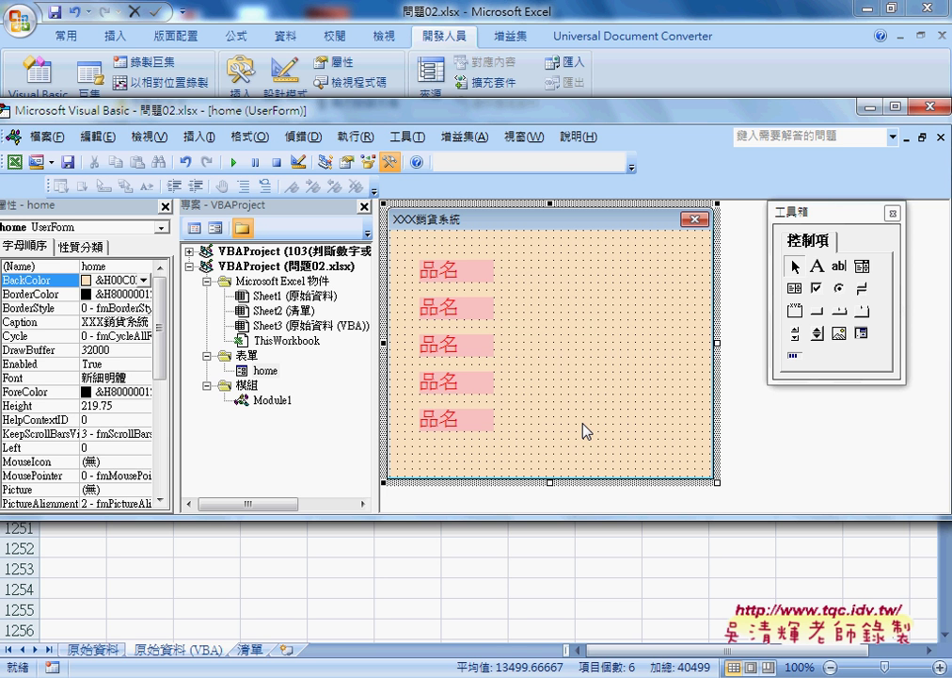
# - Check the second 品名 label's caption, then move the editor window down to reveal Excel
pyautogui.click(451, 308)
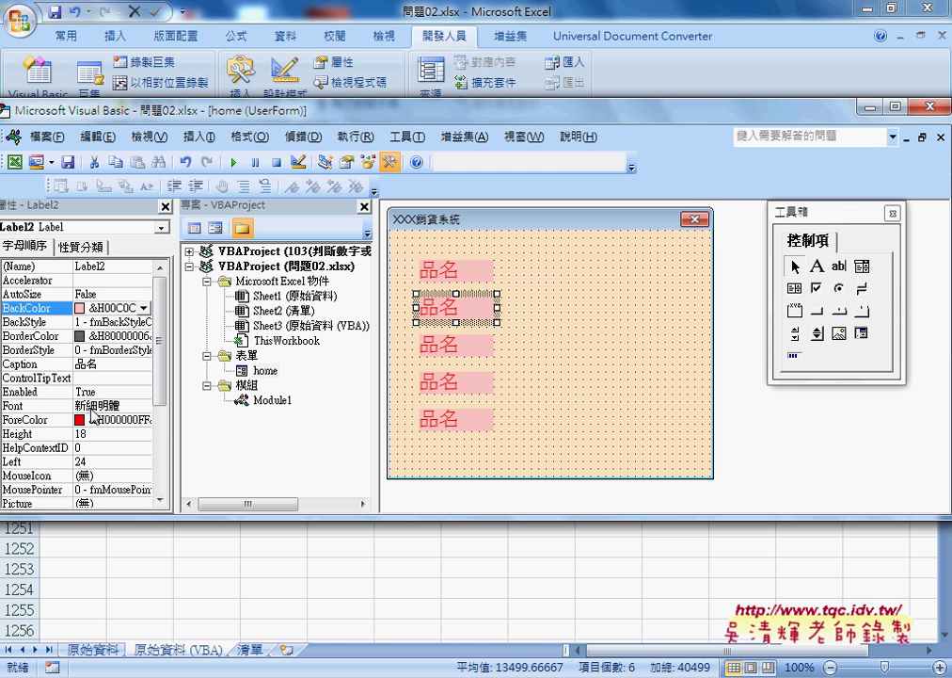
pyautogui.click(97, 364)
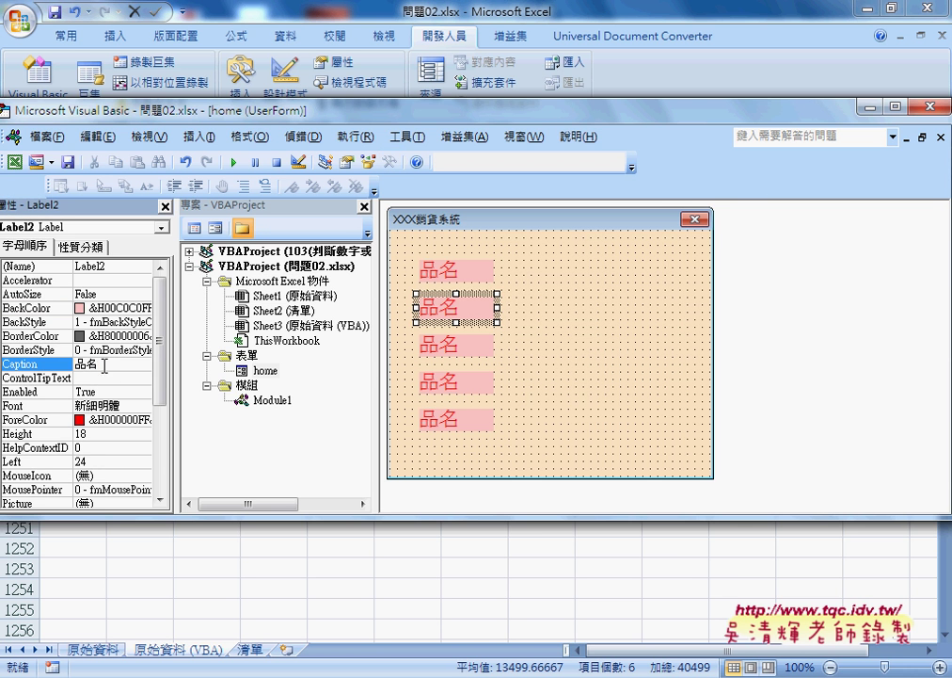
pyautogui.moveTo(421, 120)
pyautogui.mouseDown()
pyautogui.moveTo(426, 240)
pyautogui.moveTo(459, 141)
pyautogui.mouseUp()
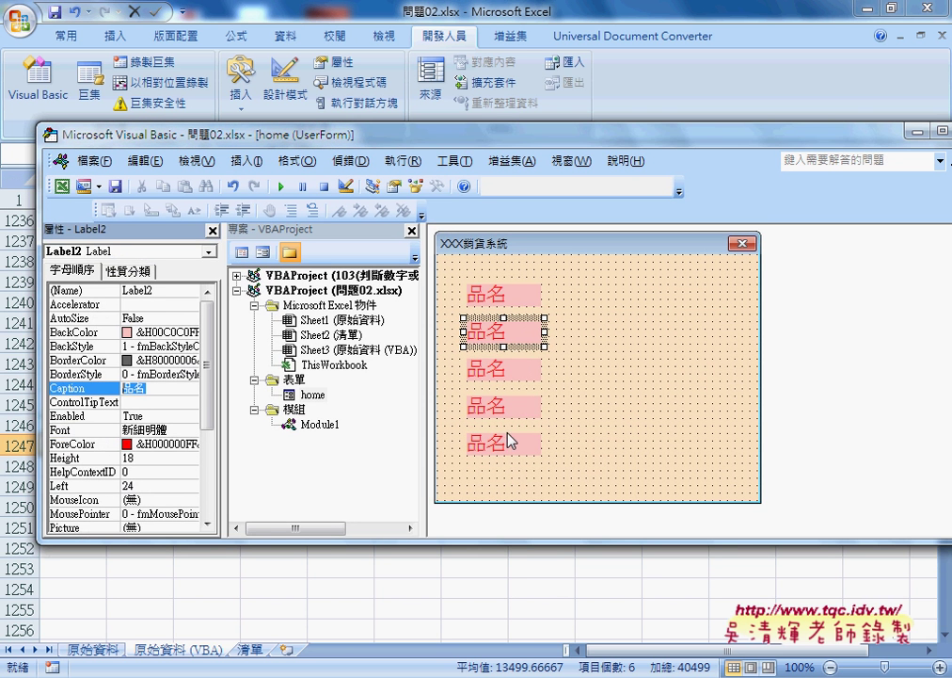
# - Stagger the second, fourth and fifth 品名 labels, then rubber-band select all five
pyautogui.click(534, 360)
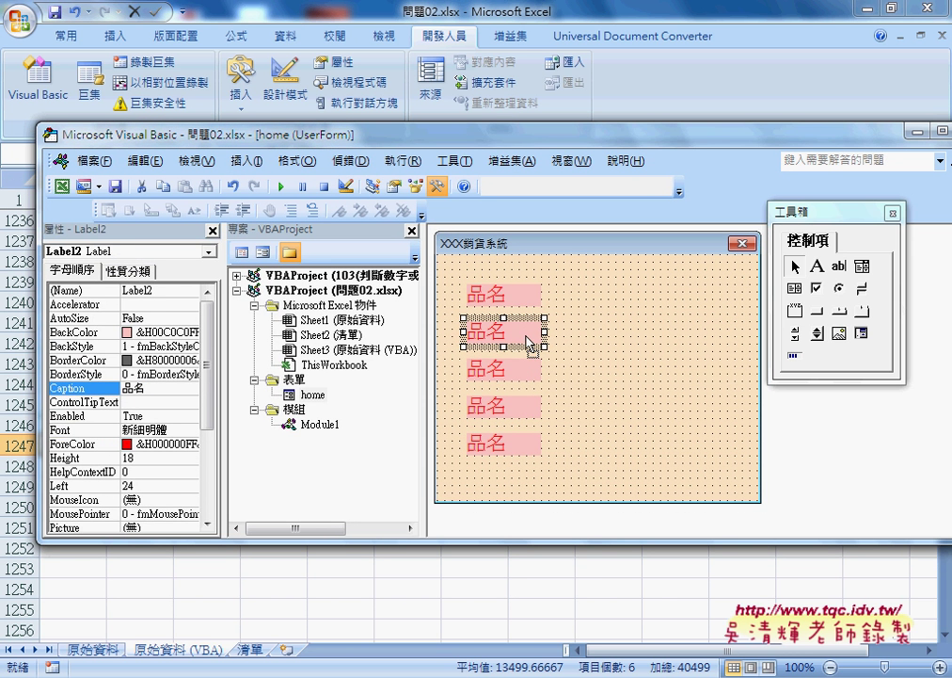
pyautogui.moveTo(472, 336); pyautogui.dragTo(480, 344)
pyautogui.click(509, 377)
pyautogui.moveTo(516, 412); pyautogui.dragTo(516, 463)
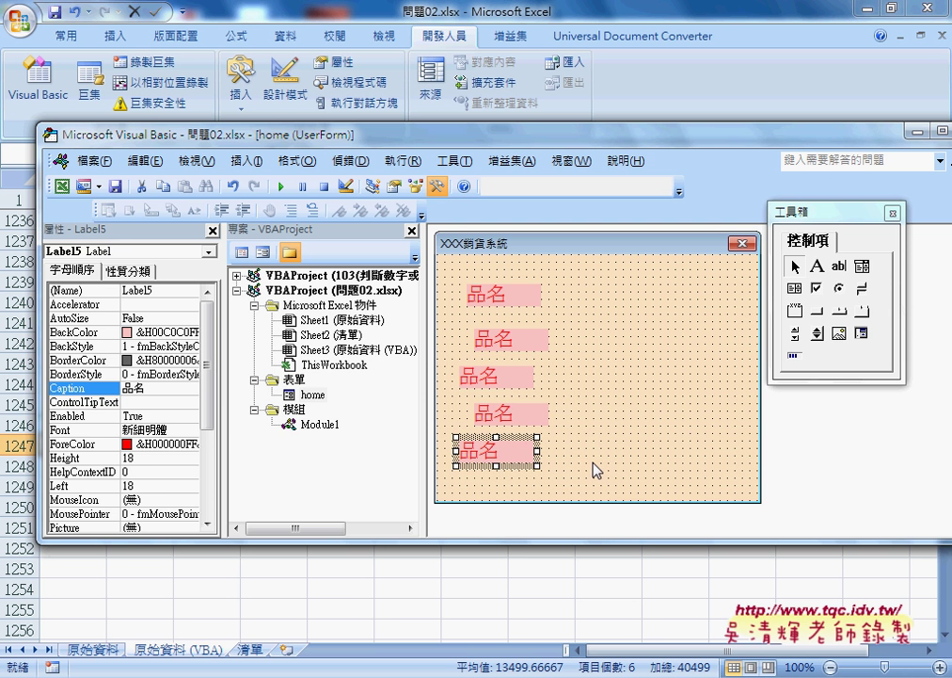
pyautogui.moveTo(444, 259); pyautogui.dragTo(539, 483)
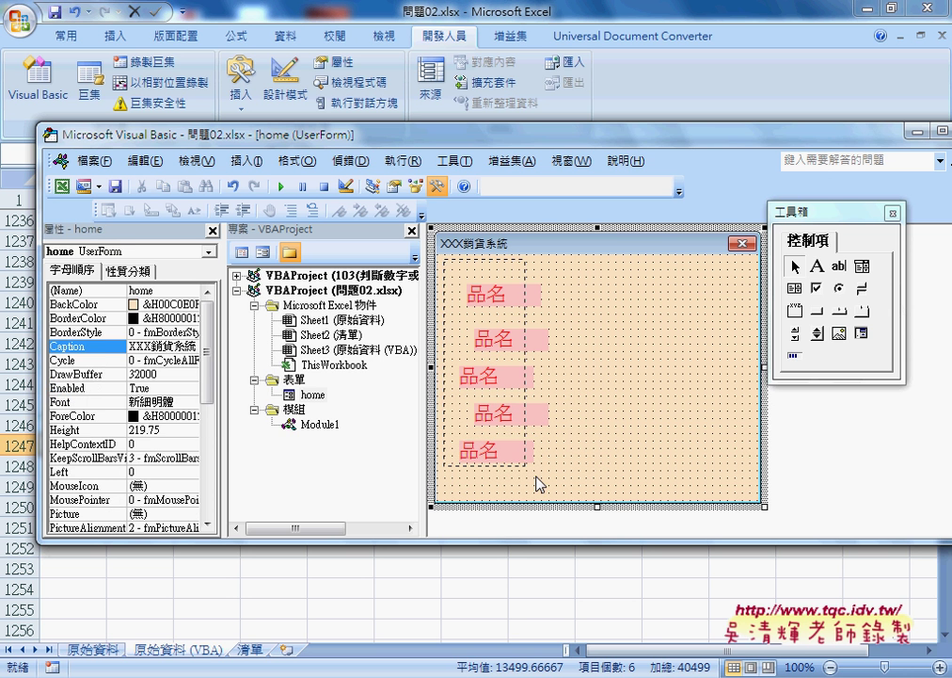
# - Bring up the Format (格式) > Align (對齊) submenu for the five selected 品名 labels
pyautogui.click(297, 160)
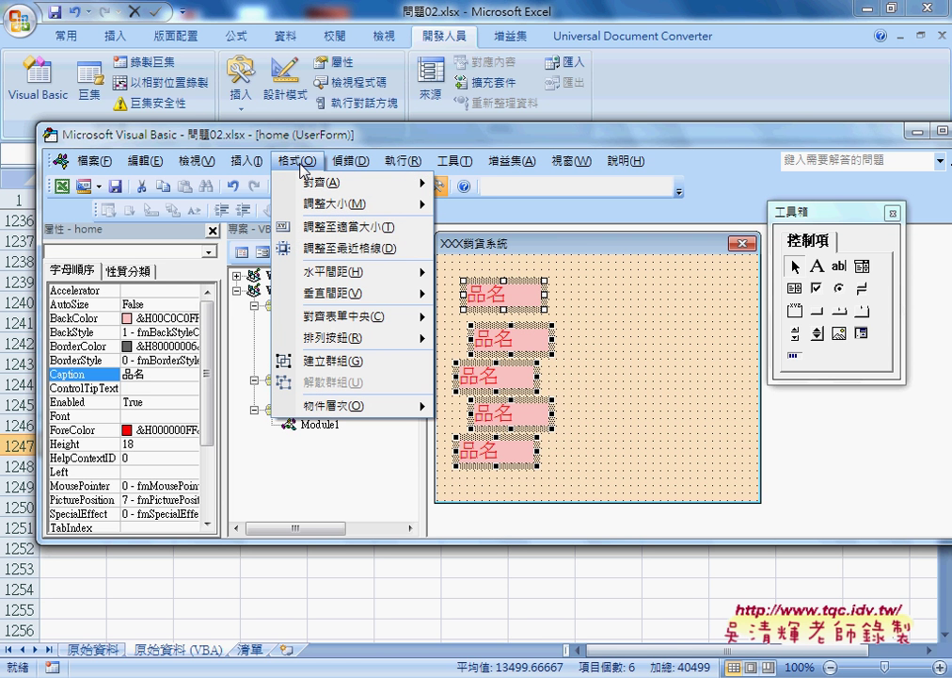
pyautogui.moveTo(310, 183)
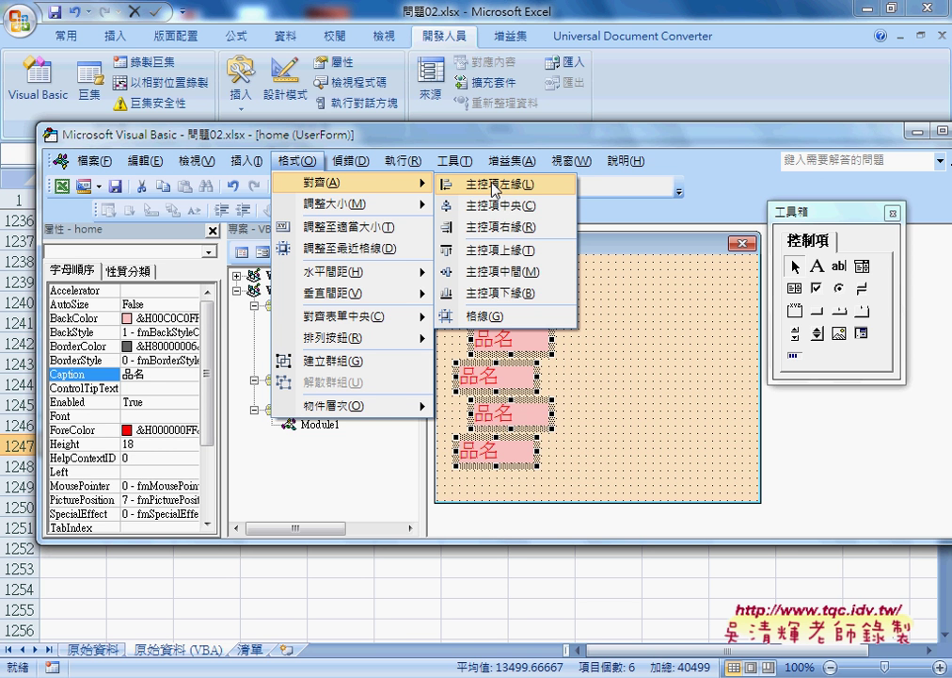
# - Align the five labels' lefts at 24, make vertical spacing equal, then deselect them
pyautogui.click(496, 188)
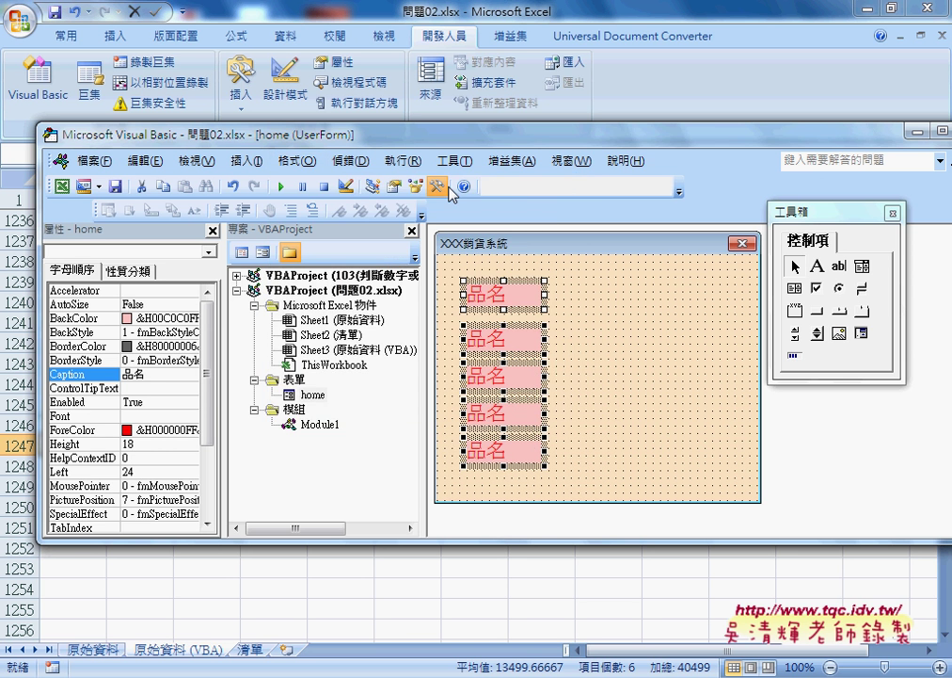
pyautogui.click(293, 161)
pyautogui.moveTo(358, 293)
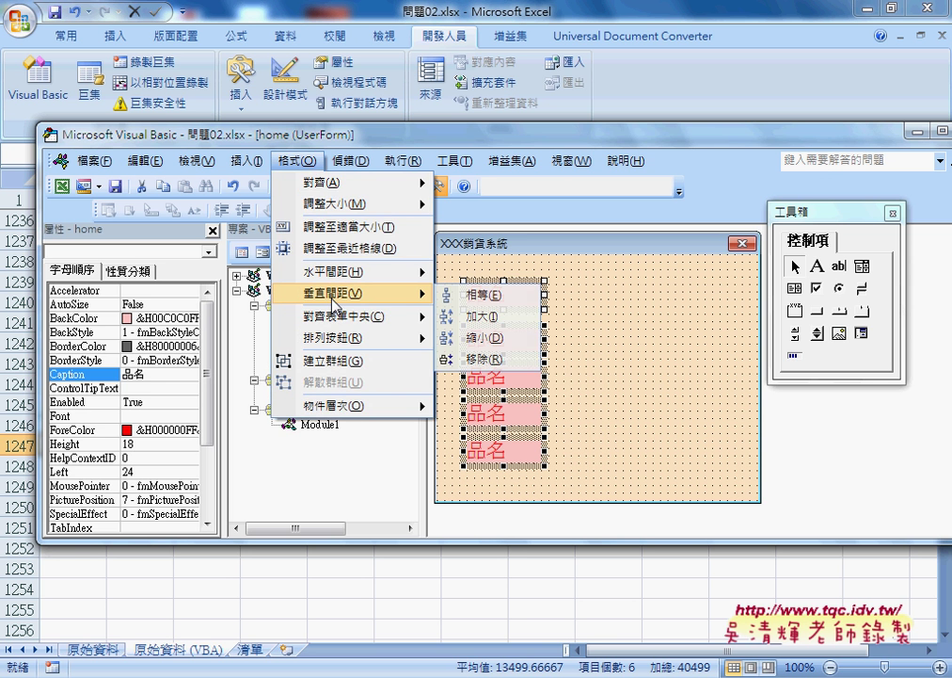
pyautogui.click(488, 294)
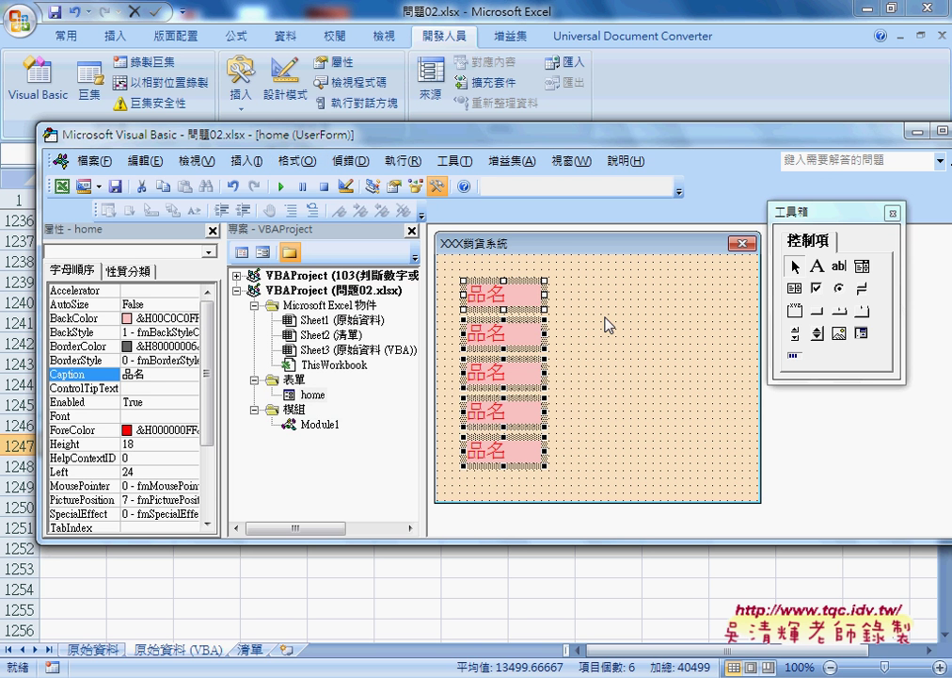
pyautogui.click(603, 370)
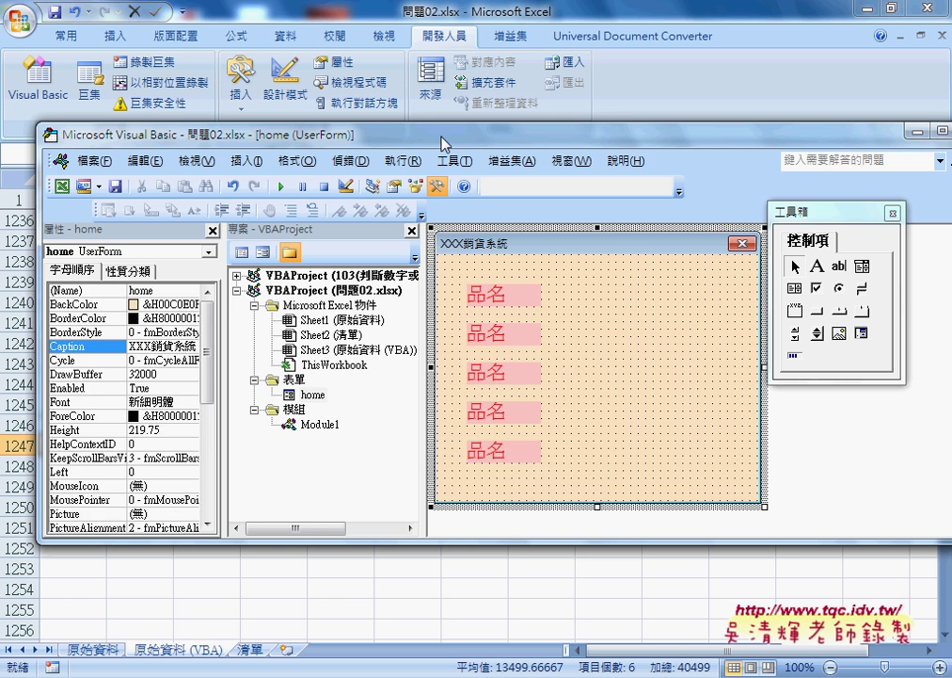
pyautogui.moveTo(440, 144)
pyautogui.mouseDown()
pyautogui.moveTo(798, 145)
pyautogui.moveTo(431, 154)
pyautogui.mouseUp()
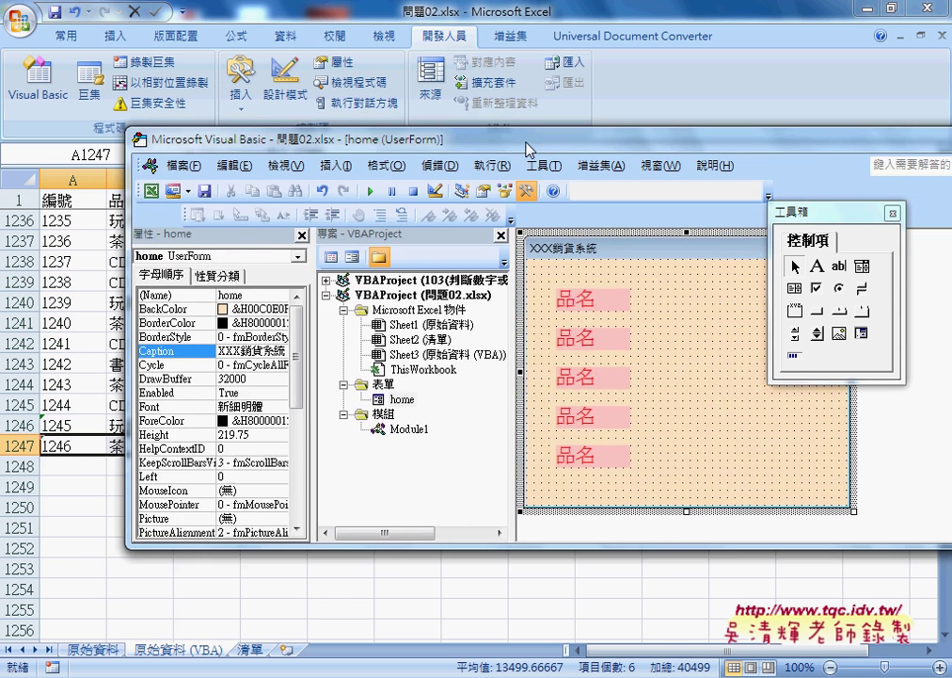